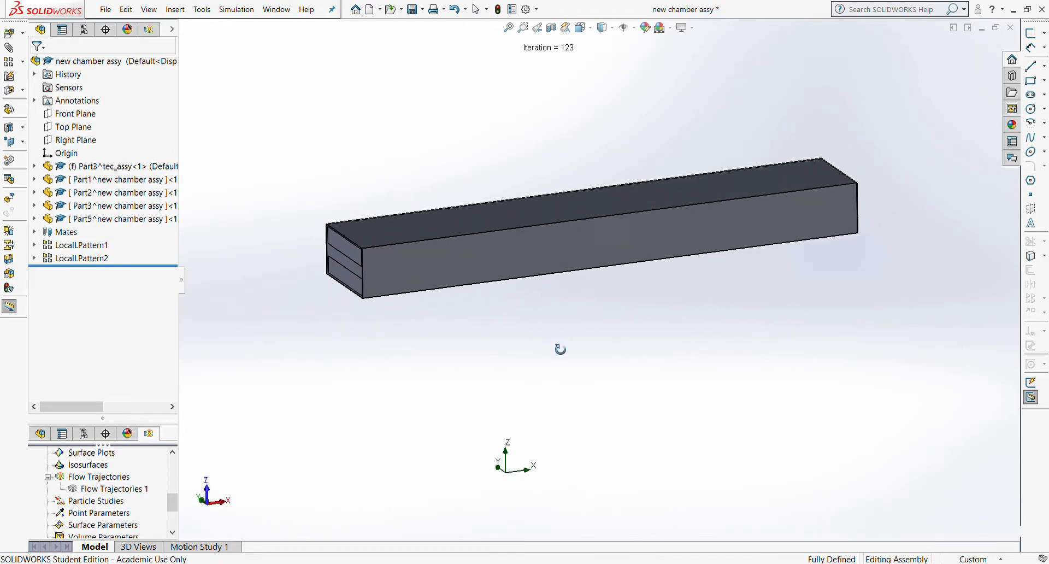
Open the outer chamber housing Part1 from the assembly in its own window and inspect its open end.
{"action": "scroll", "coordinate": [512, 288], "scroll_direction": "down", "scroll_amount": 2}
{"action": "scroll", "coordinate": [620, 294], "scroll_direction": "up", "scroll_amount": 2}
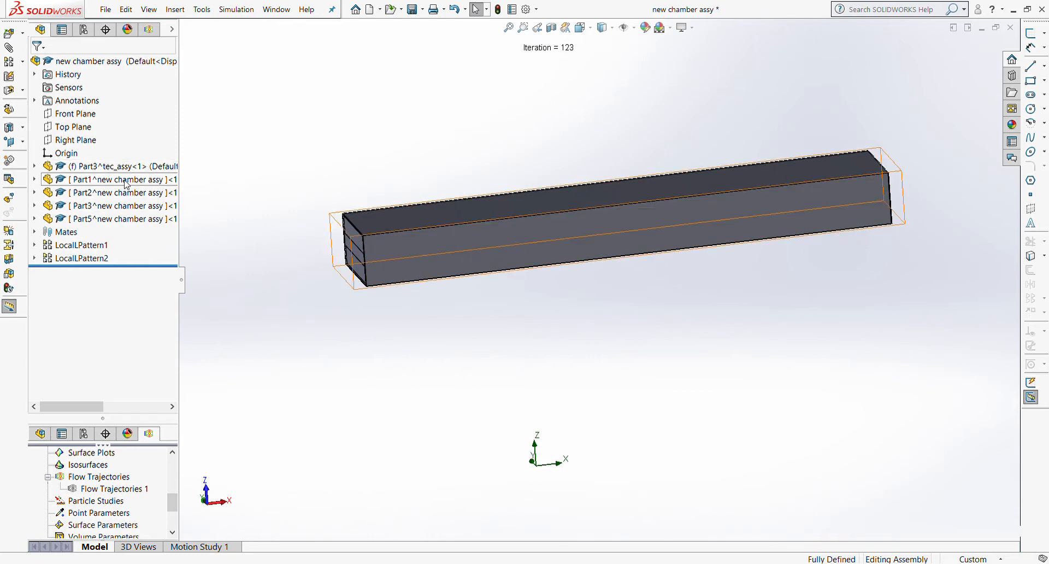
{"action": "left_click", "coordinate": [421, 270]}
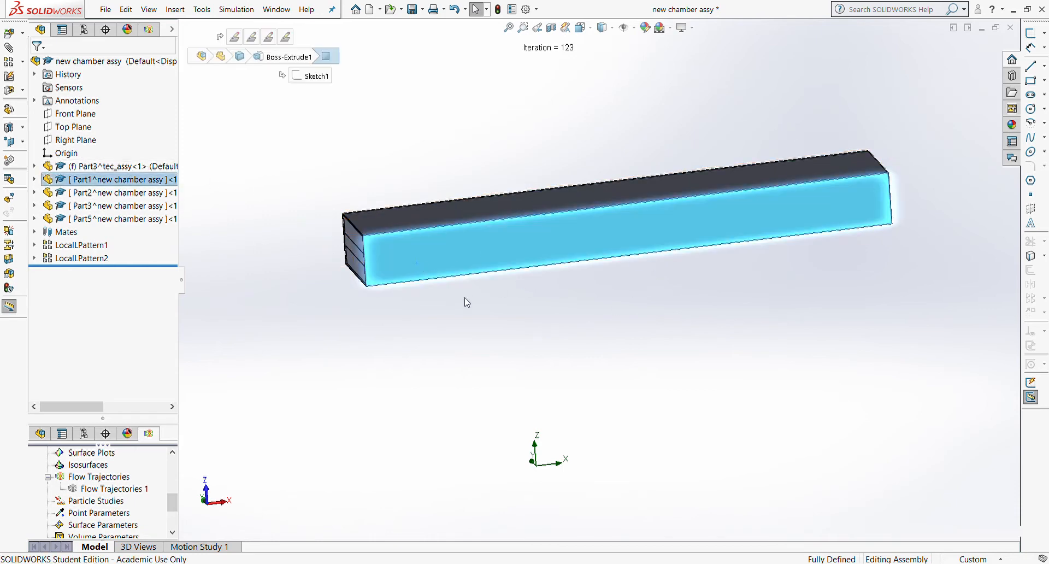
{"action": "left_click", "coordinate": [122, 183]}
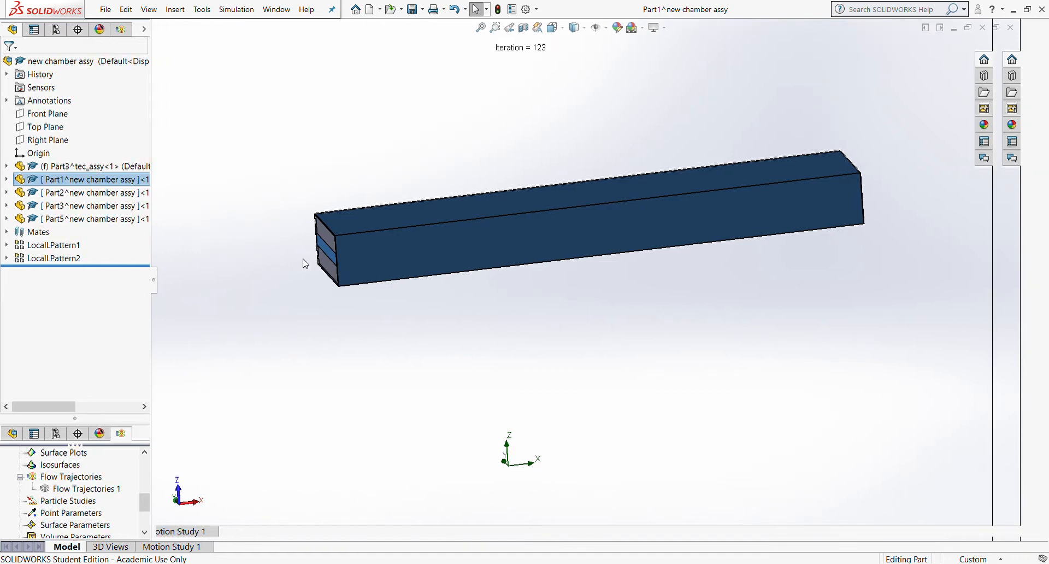
{"action": "scroll", "coordinate": [623, 299], "scroll_direction": "down", "scroll_amount": 2}
{"action": "middle_click_drag", "start_coordinate": [623, 292], "coordinate": [754, 289]}
{"action": "middle_click_drag", "start_coordinate": [668, 381], "coordinate": [557, 312]}
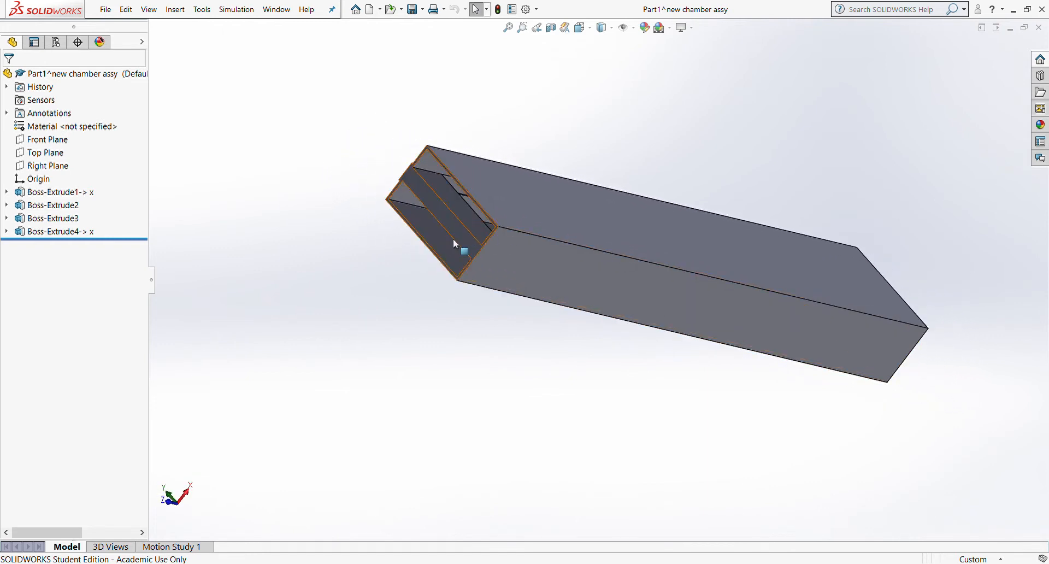
{"action": "middle_click_drag", "start_coordinate": [773, 295], "coordinate": [728, 280]}
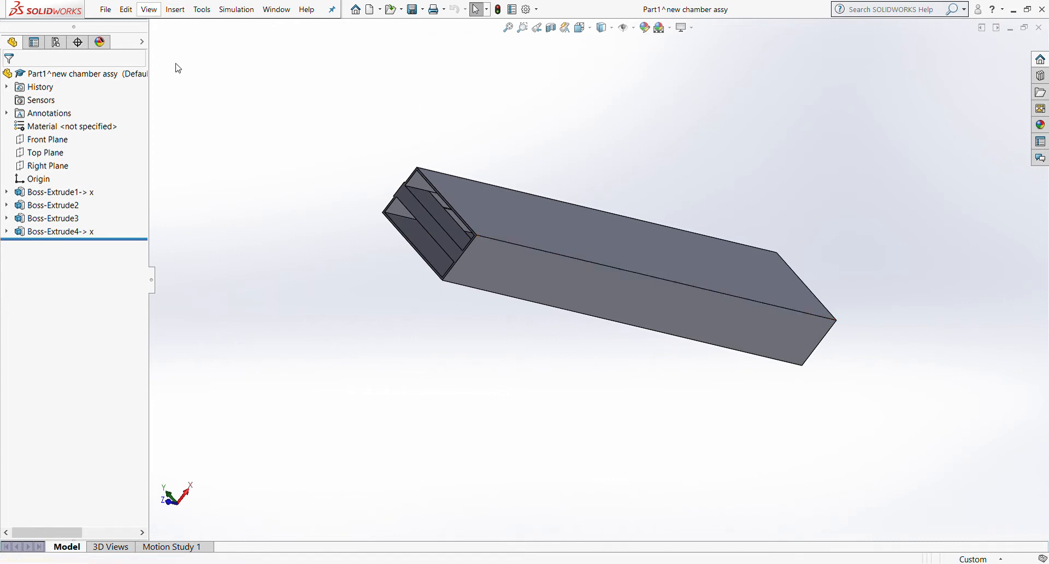
{"action": "left_click", "coordinate": [362, 202]}
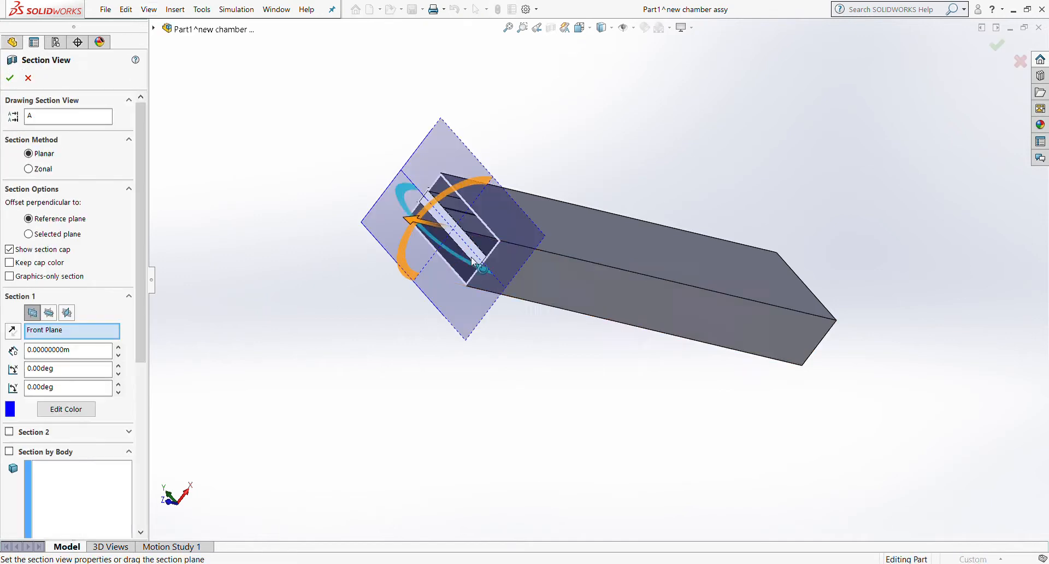
{"action": "left_click_drag", "start_coordinate": [411, 222], "coordinate": [367, 247]}
{"action": "left_click", "coordinate": [28, 78]}
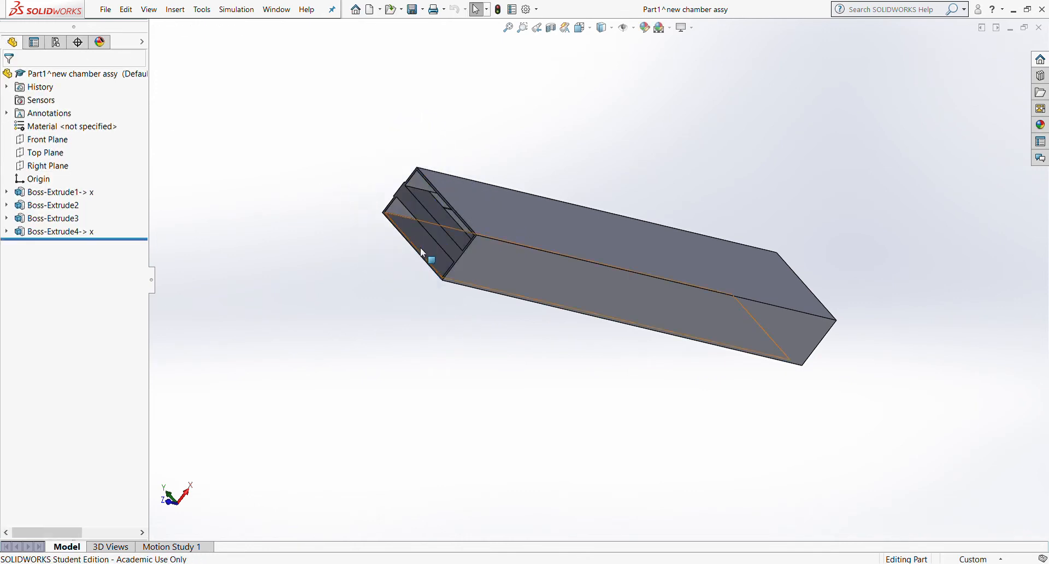
Inspect the open and closed ends of the chamber housing, and close the part to return to the assembly.
{"action": "scroll", "coordinate": [516, 230], "scroll_direction": "down", "scroll_amount": 5}
{"action": "middle_click_drag", "start_coordinate": [517, 245], "coordinate": [537, 263]}
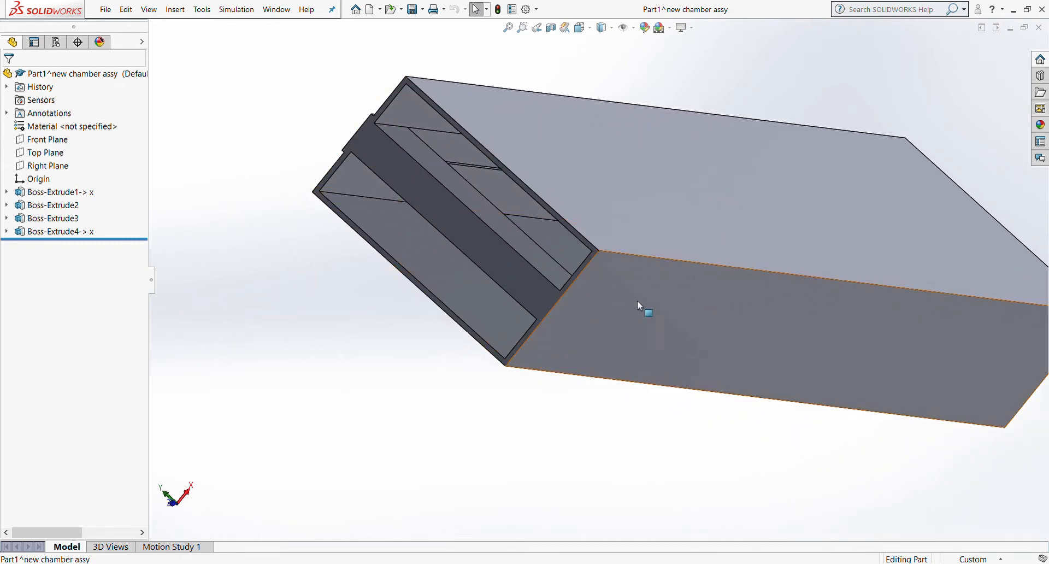
{"action": "middle_click_drag", "start_coordinate": [729, 299], "coordinate": [625, 281]}
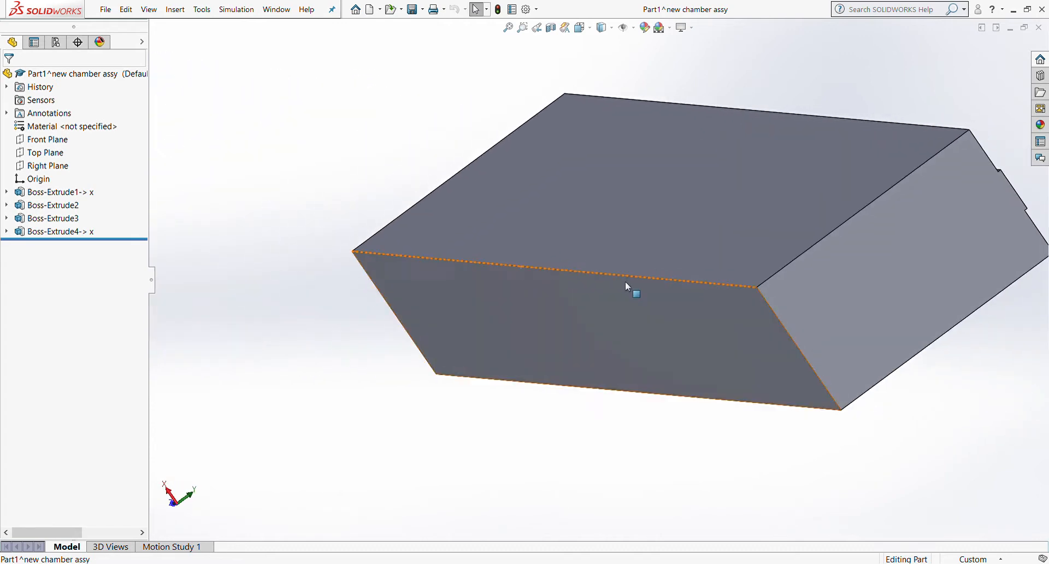
{"action": "left_click", "coordinate": [807, 288]}
{"action": "middle_click_drag", "start_coordinate": [591, 339], "coordinate": [791, 321]}
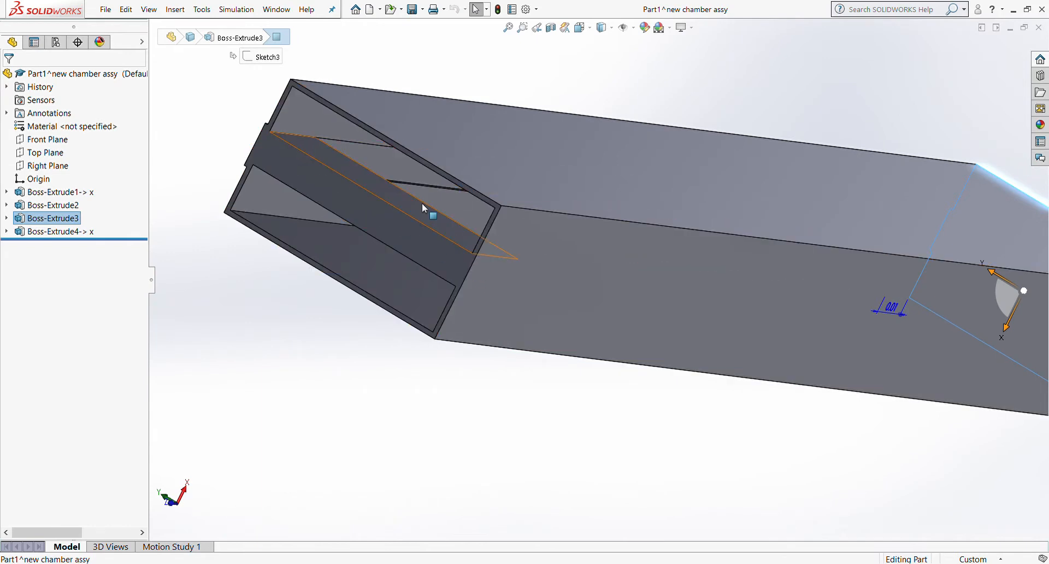
{"action": "middle_click_drag", "start_coordinate": [429, 213], "coordinate": [557, 211]}
{"action": "scroll", "coordinate": [319, 194], "scroll_direction": "up", "scroll_amount": 2}
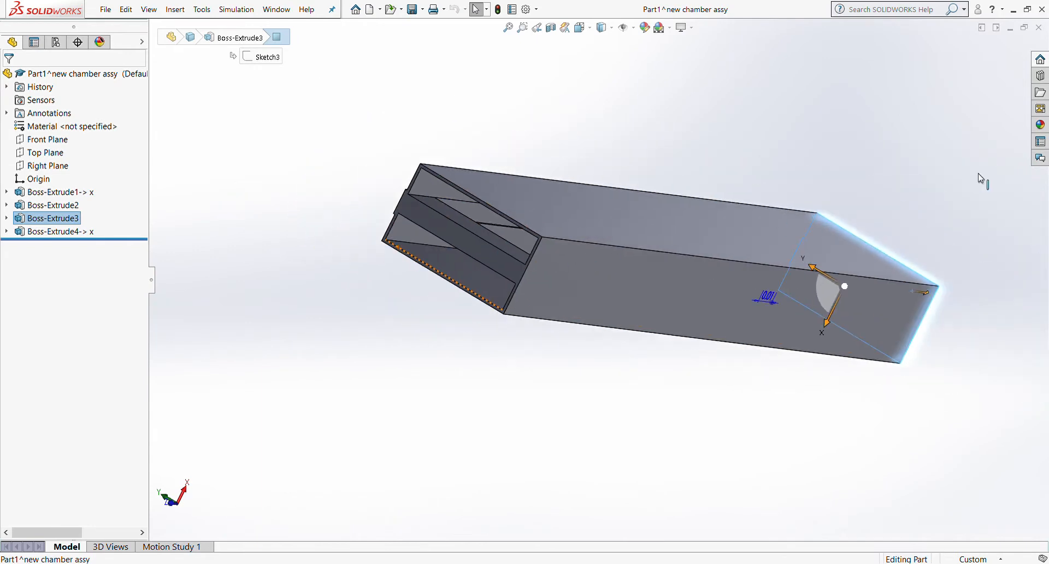
{"action": "left_click", "coordinate": [1037, 30]}
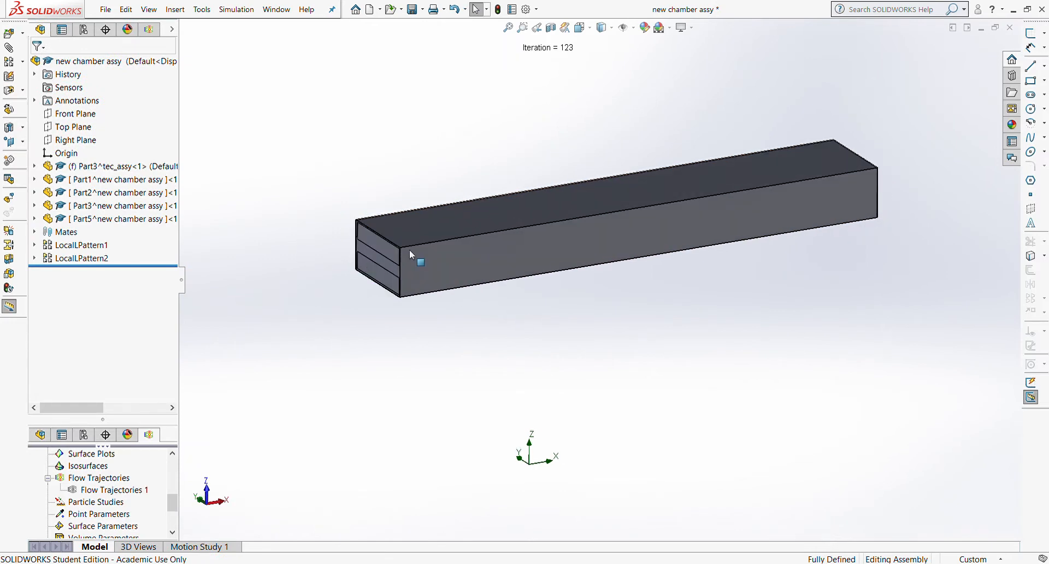
Hide the outer chamber housing Part1 in the assembly to expose the components inside.
{"action": "left_click", "coordinate": [467, 257]}
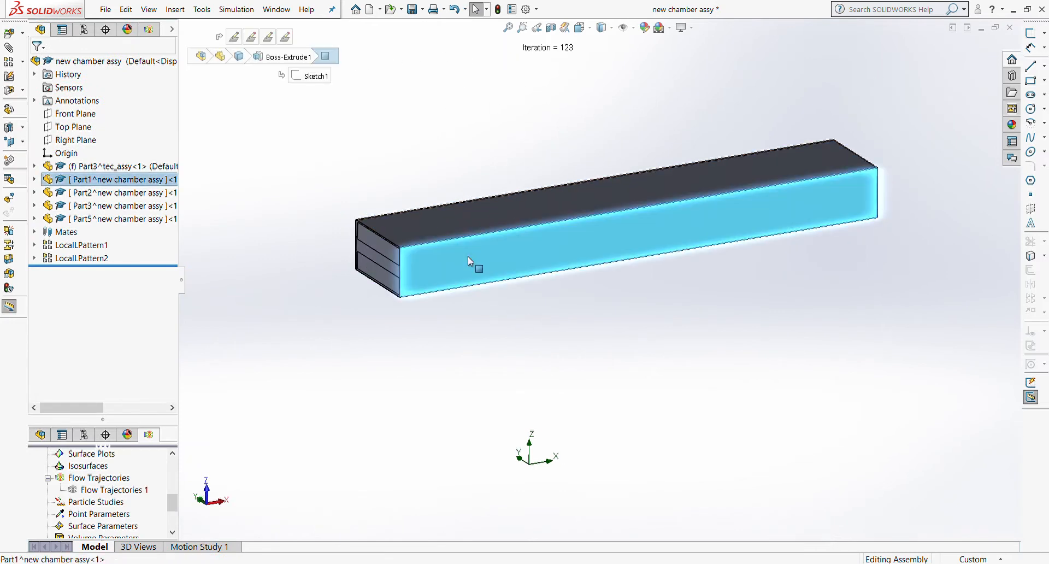
{"action": "key", "text": "Tab"}
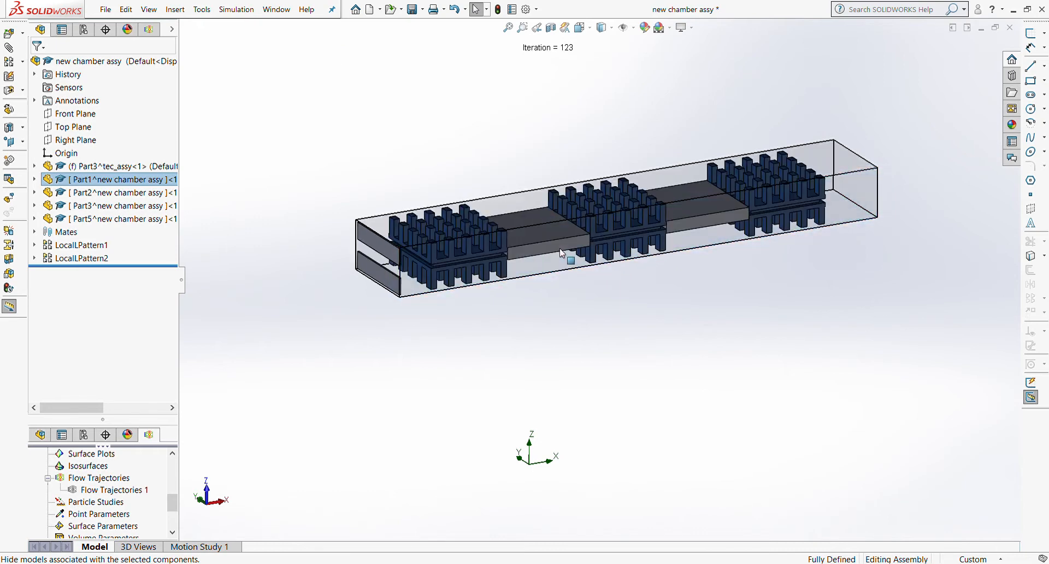
{"action": "scroll", "coordinate": [526, 241], "scroll_direction": "down", "scroll_amount": 8}
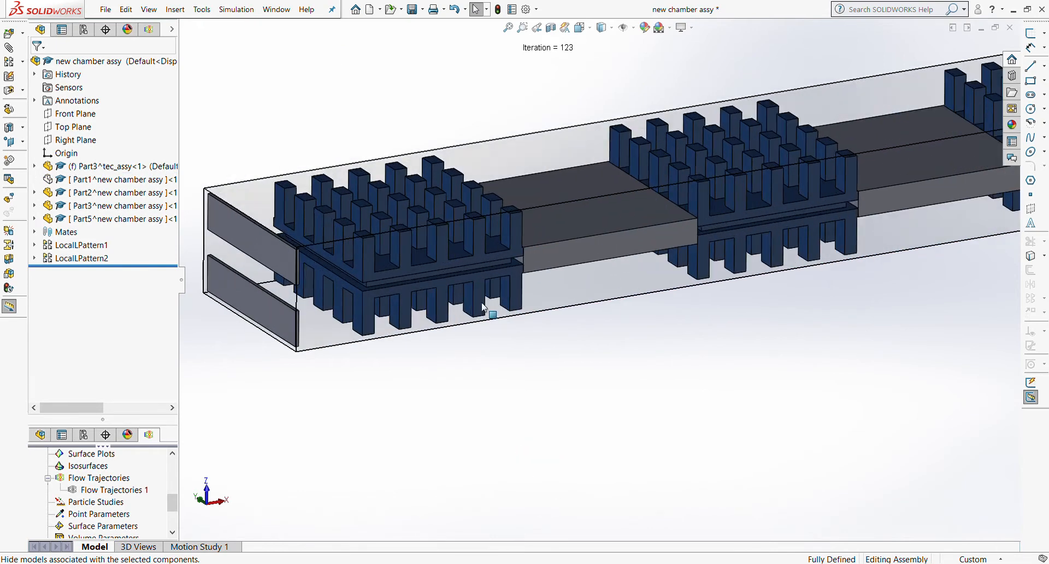
Examine the three finned heat-sink modules and the spacer blocks between them inside the chamber.
{"action": "middle_click_drag", "start_coordinate": [503, 351], "coordinate": [363, 262]}
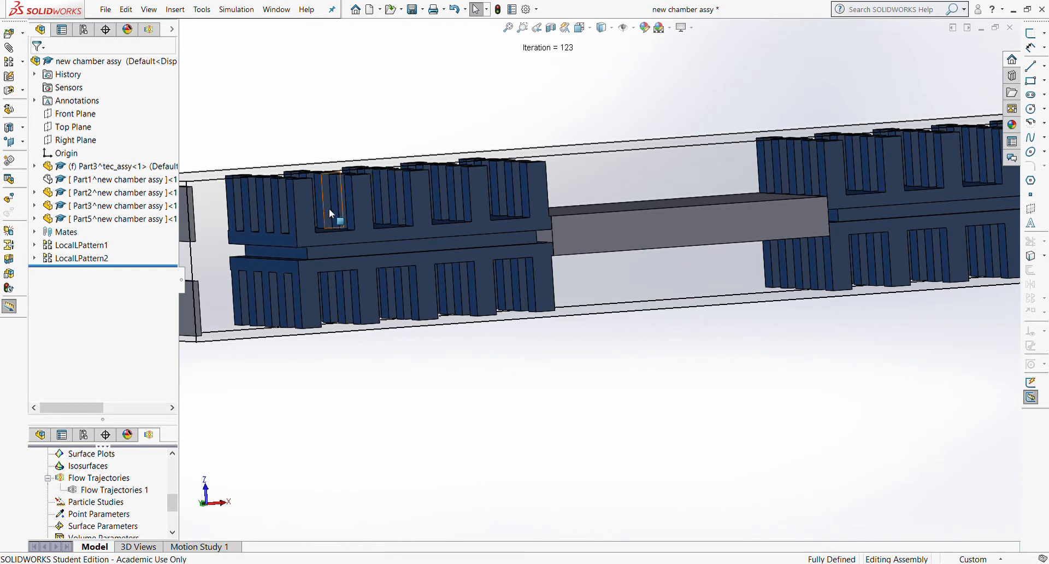
{"action": "scroll", "coordinate": [345, 211], "scroll_direction": "up", "scroll_amount": 2}
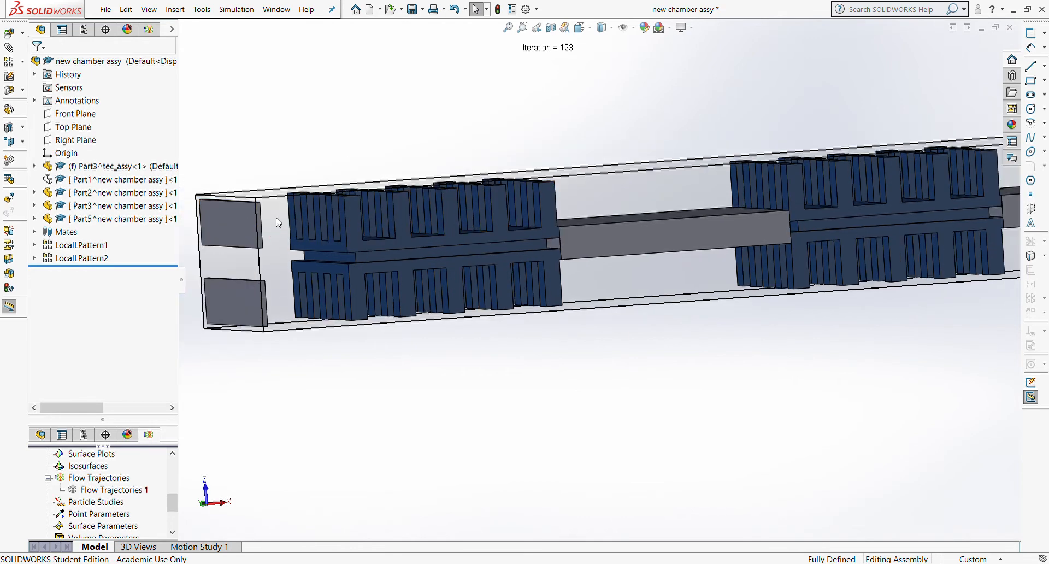
{"action": "middle_click_drag", "start_coordinate": [566, 221], "coordinate": [654, 234]}
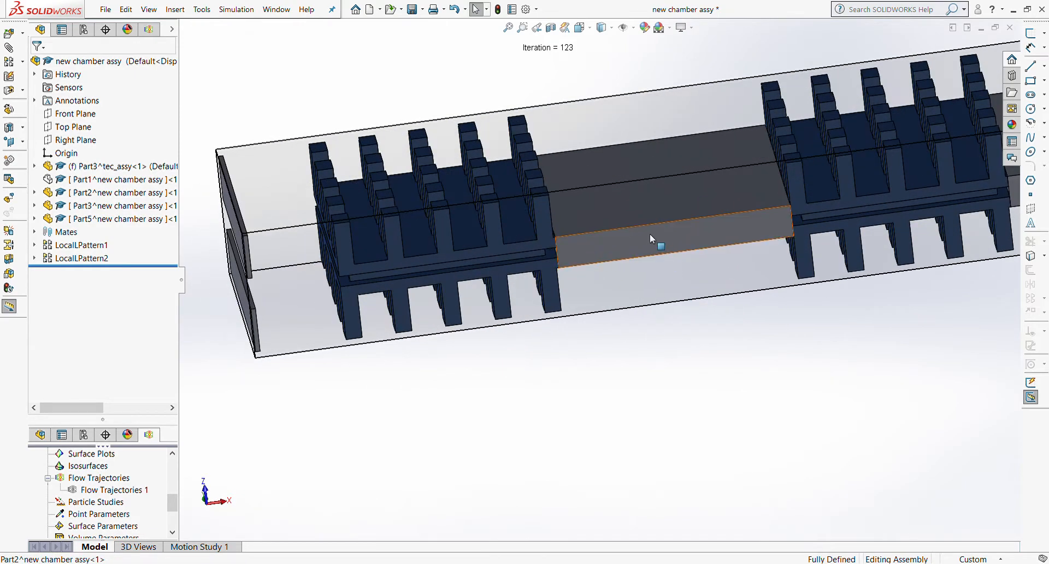
{"action": "middle_click_drag", "start_coordinate": [246, 280], "coordinate": [201, 250]}
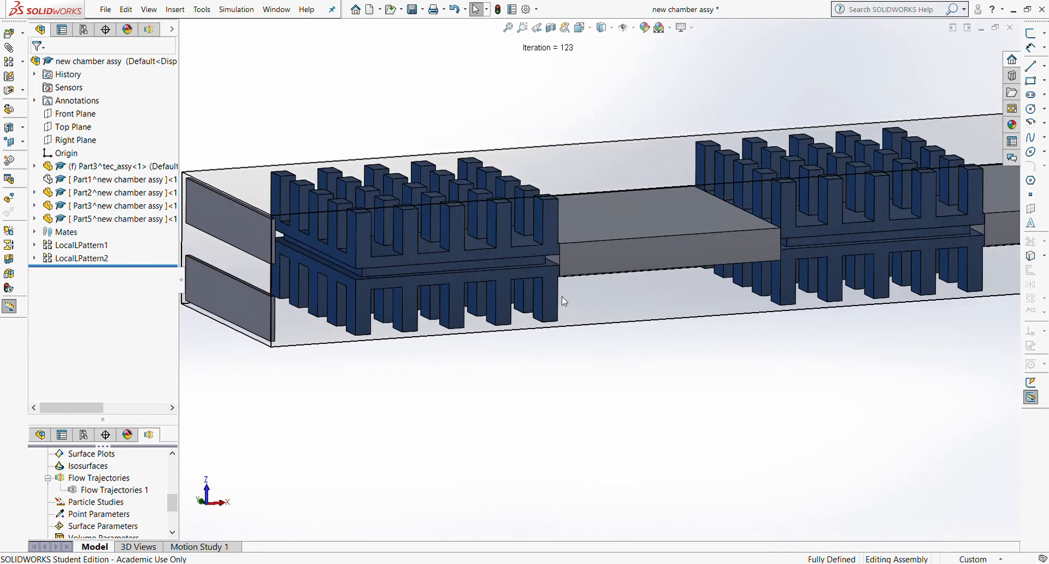
{"action": "middle_click_drag", "start_coordinate": [562, 297], "coordinate": [656, 273]}
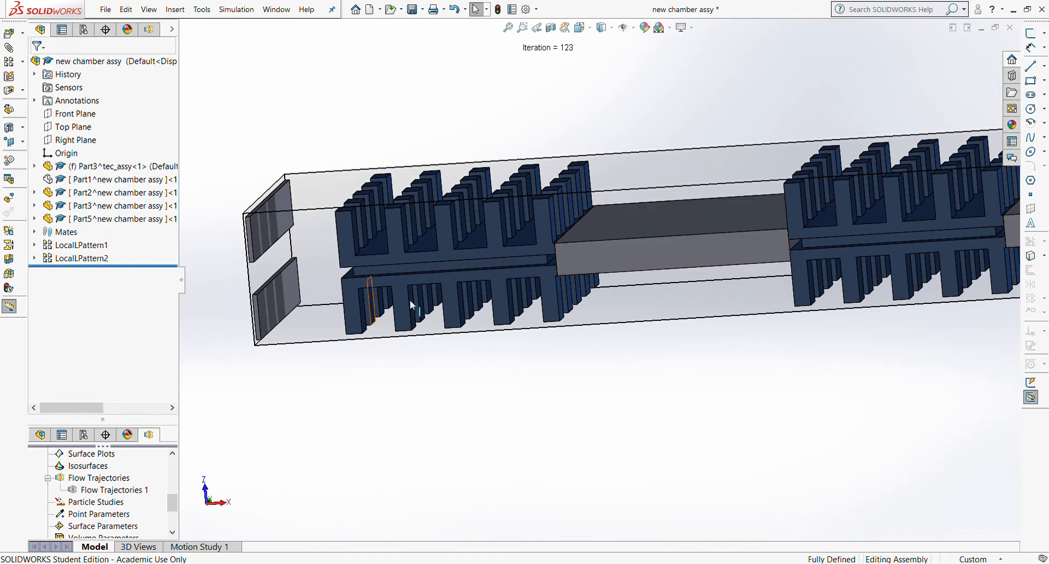
{"action": "scroll", "coordinate": [747, 254], "scroll_direction": "up", "scroll_amount": 2}
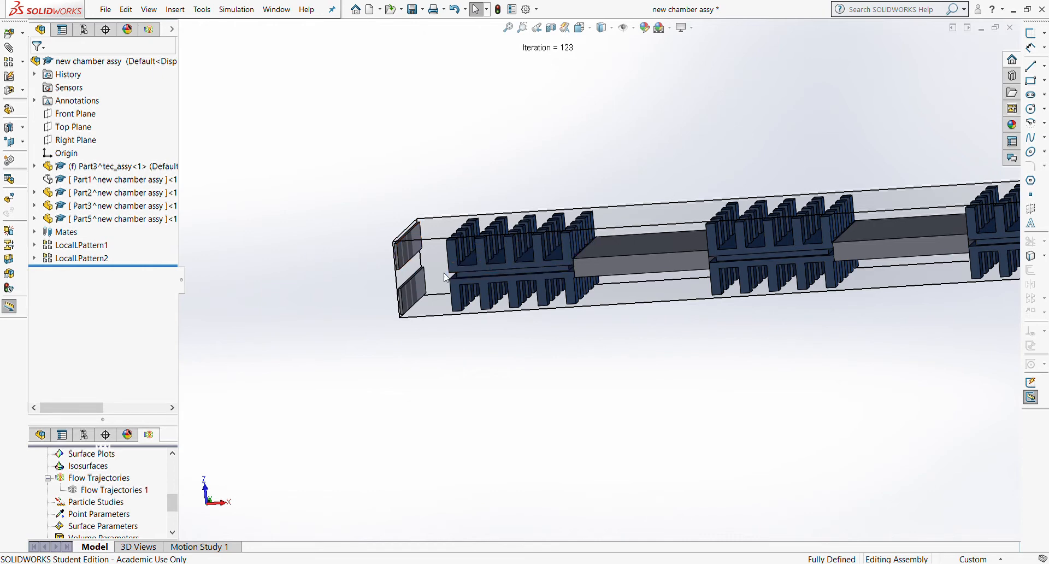
{"action": "scroll", "coordinate": [601, 283], "scroll_direction": "up", "scroll_amount": 2}
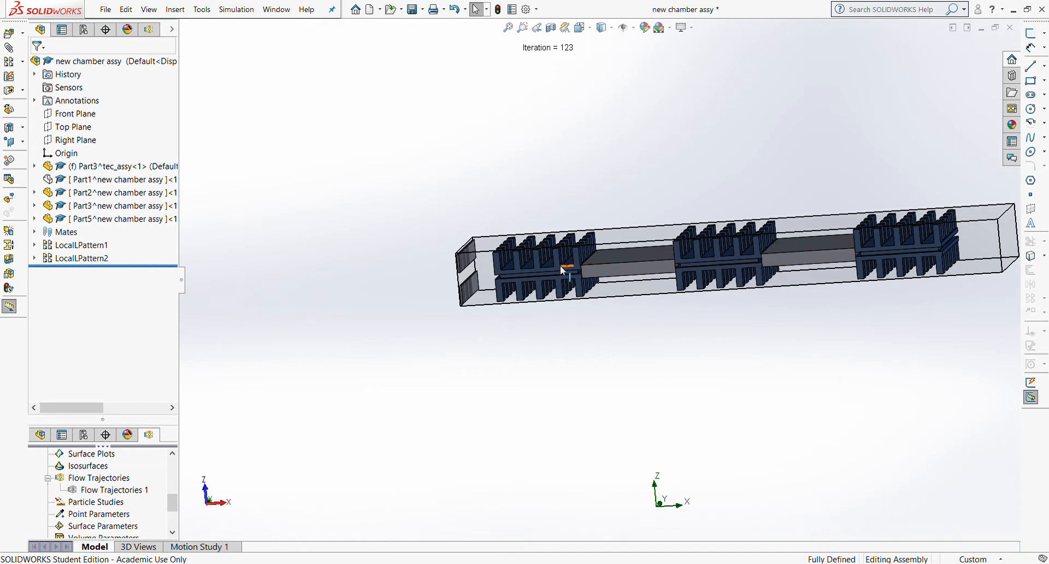
{"action": "scroll", "coordinate": [557, 271], "scroll_direction": "down", "scroll_amount": 6}
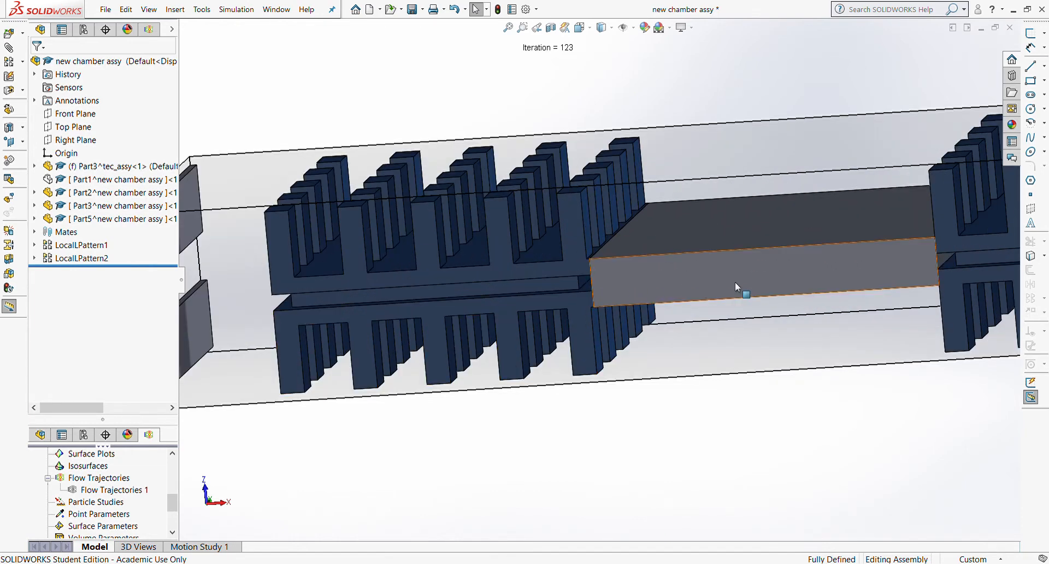
{"action": "scroll", "coordinate": [770, 275], "scroll_direction": "up", "scroll_amount": 5}
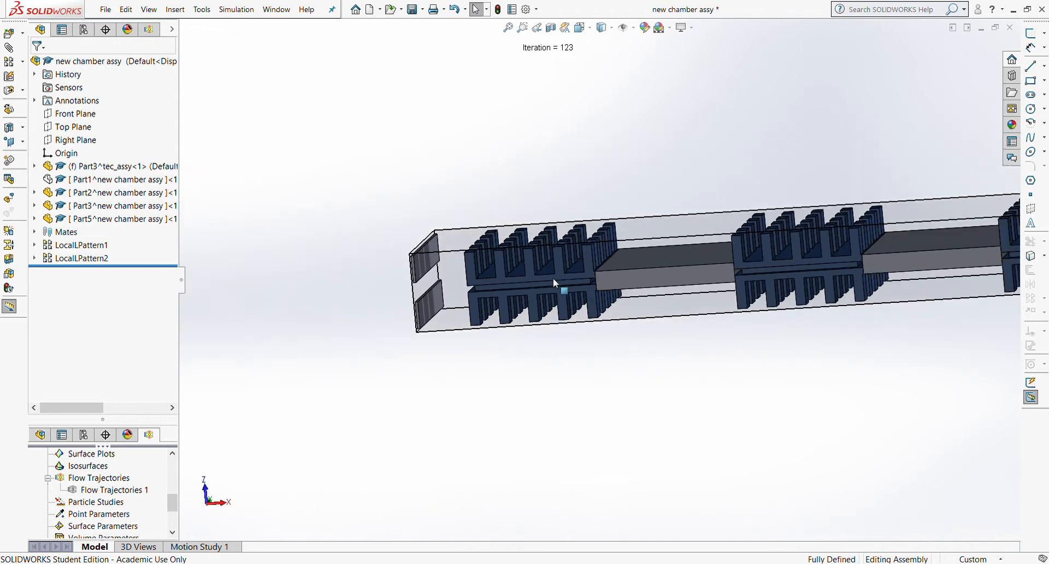
{"action": "scroll", "coordinate": [768, 270], "scroll_direction": "up", "scroll_amount": 3}
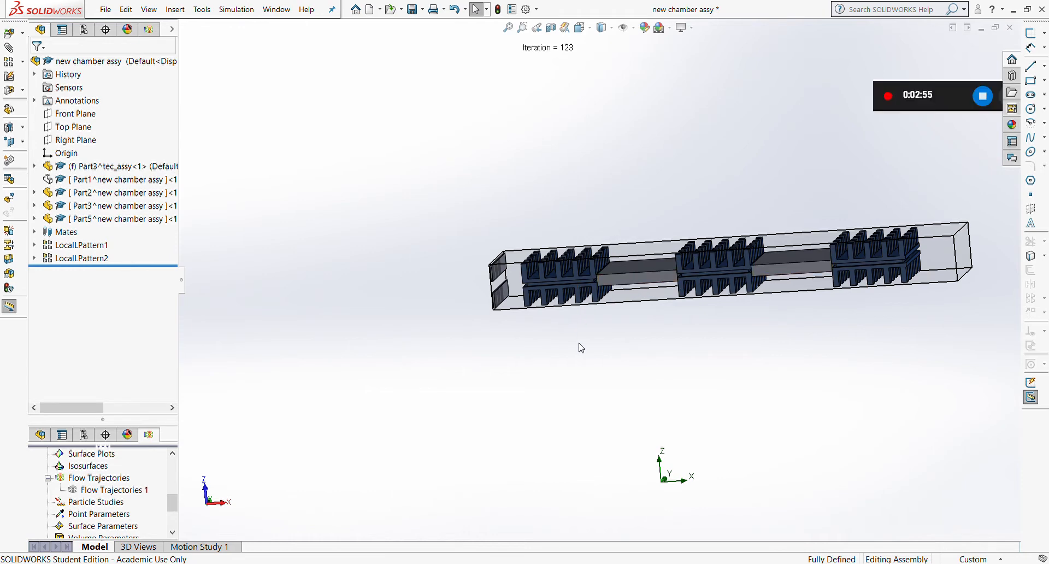
Examine the first heat-sink module and the two rectangular lids at the near end of the chamber.
{"action": "middle_click_drag", "start_coordinate": [578, 346], "coordinate": [624, 353]}
{"action": "scroll", "coordinate": [568, 303], "scroll_direction": "down", "scroll_amount": 5}
{"action": "scroll", "coordinate": [562, 290], "scroll_direction": "down", "scroll_amount": 3}
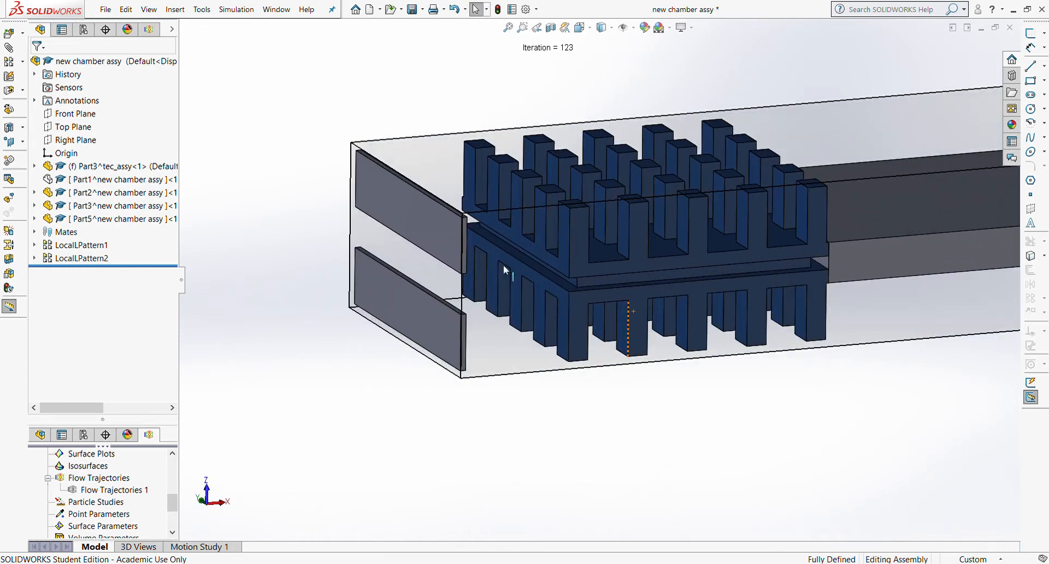
{"action": "scroll", "coordinate": [605, 276], "scroll_direction": "up", "scroll_amount": 3}
{"action": "scroll", "coordinate": [532, 263], "scroll_direction": "down", "scroll_amount": 4}
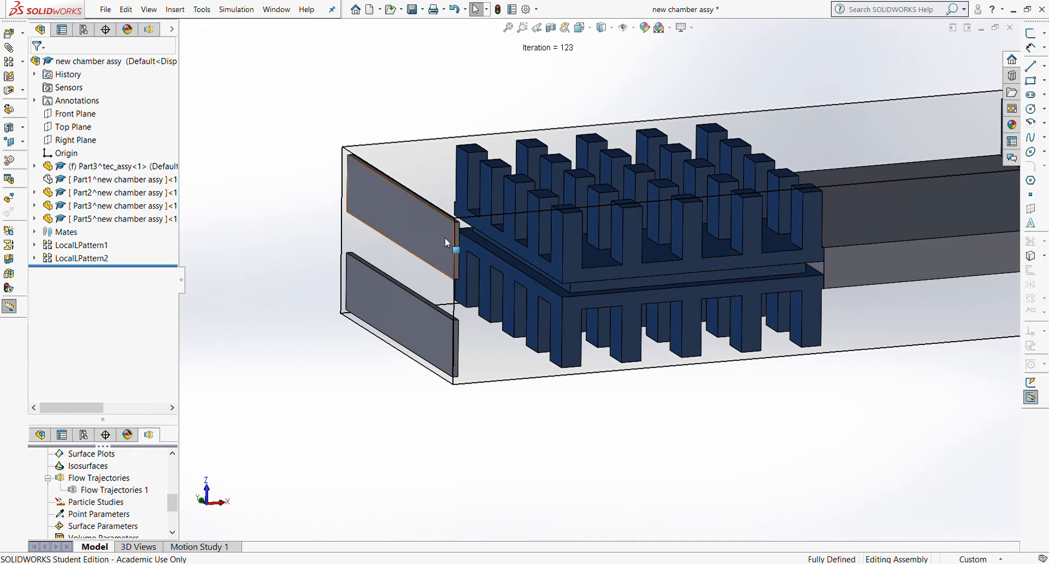
{"action": "scroll", "coordinate": [436, 232], "scroll_direction": "down", "scroll_amount": 5}
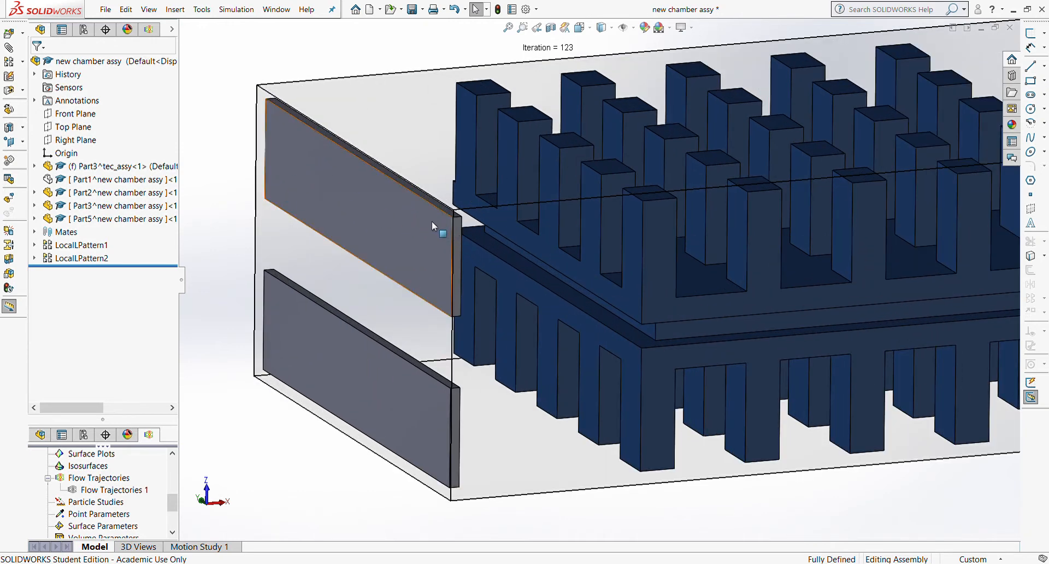
Show the chamber housing Part1 again and examine the upper corner of its lidded end.
{"action": "left_click", "coordinate": [100, 178]}
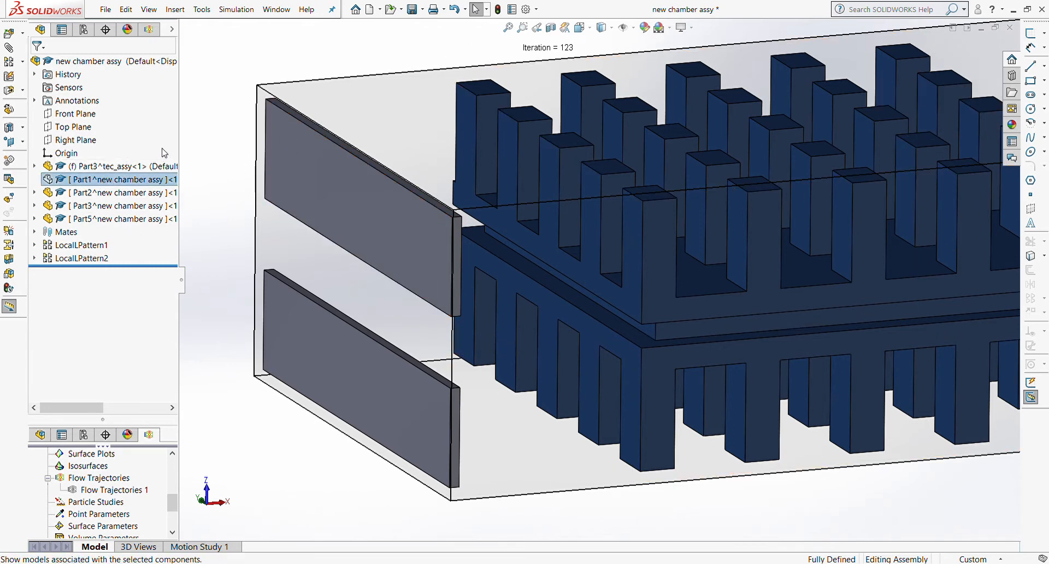
{"action": "left_click", "coordinate": [208, 181]}
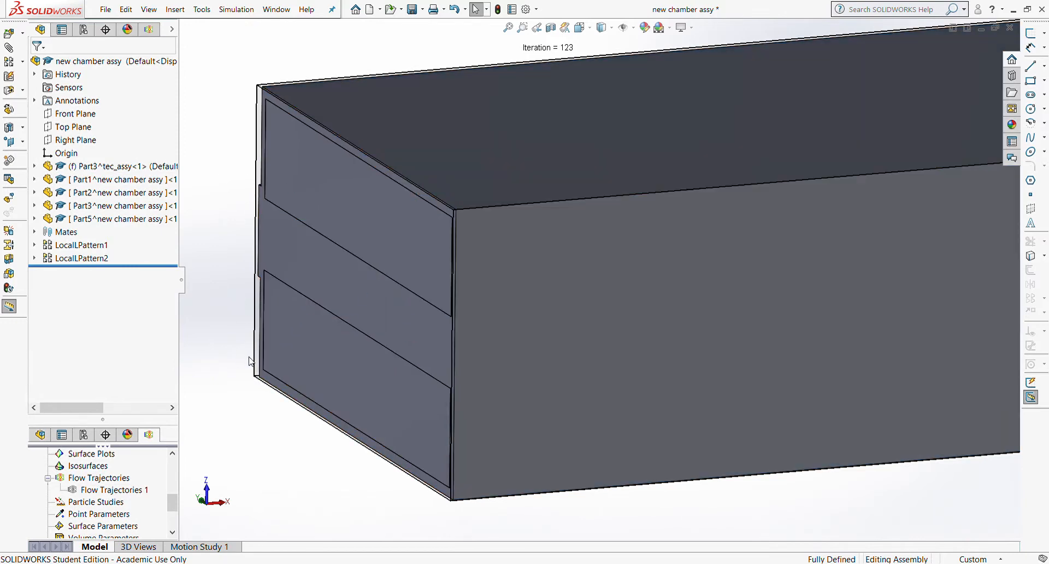
{"action": "scroll", "coordinate": [281, 133], "scroll_direction": "down", "scroll_amount": 5}
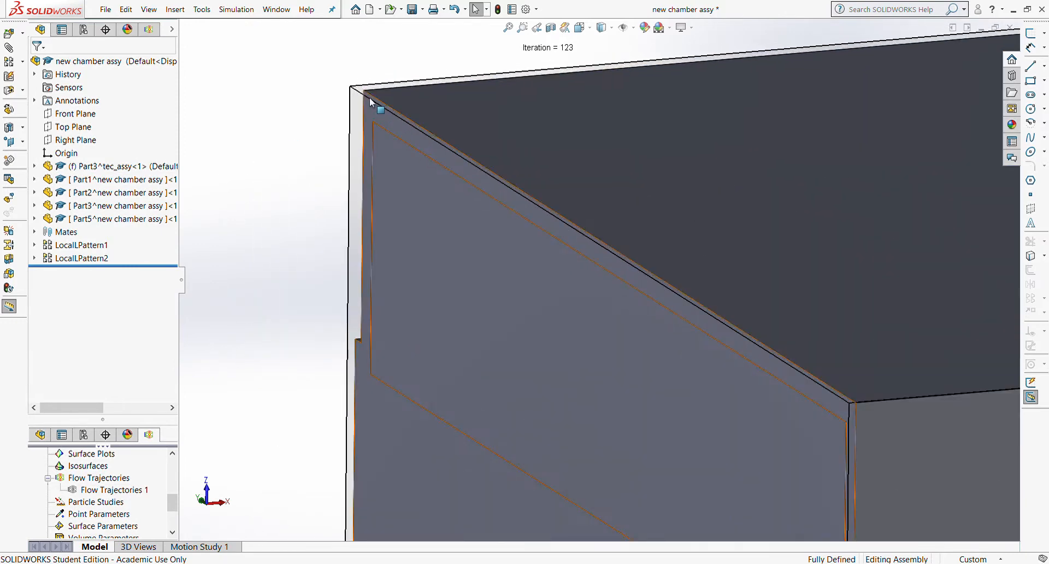
{"action": "scroll", "coordinate": [359, 114], "scroll_direction": "down", "scroll_amount": 3}
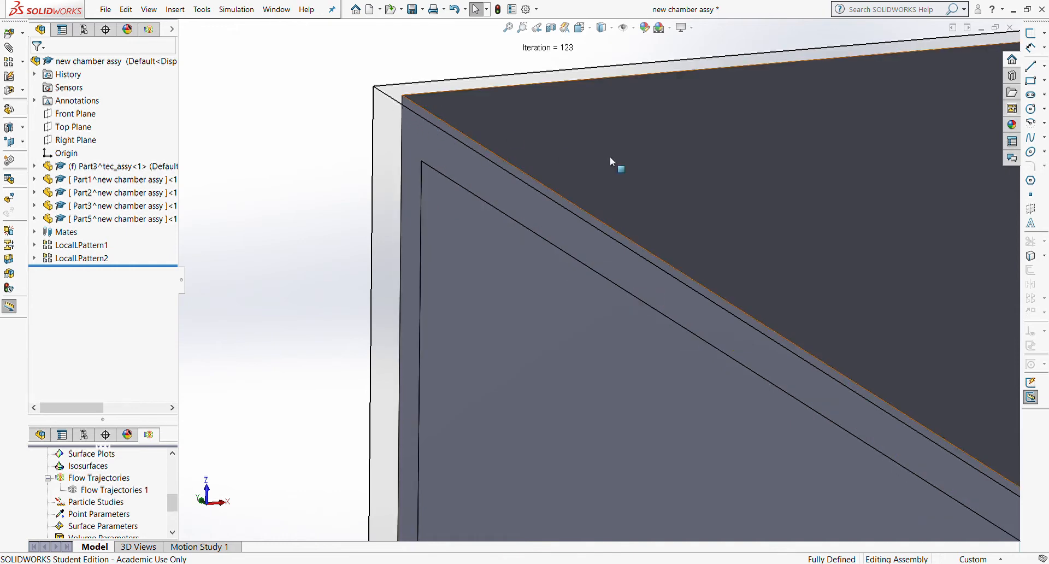
{"action": "scroll", "coordinate": [609, 157], "scroll_direction": "up", "scroll_amount": 12}
{"action": "scroll", "coordinate": [694, 315], "scroll_direction": "down", "scroll_amount": 6}
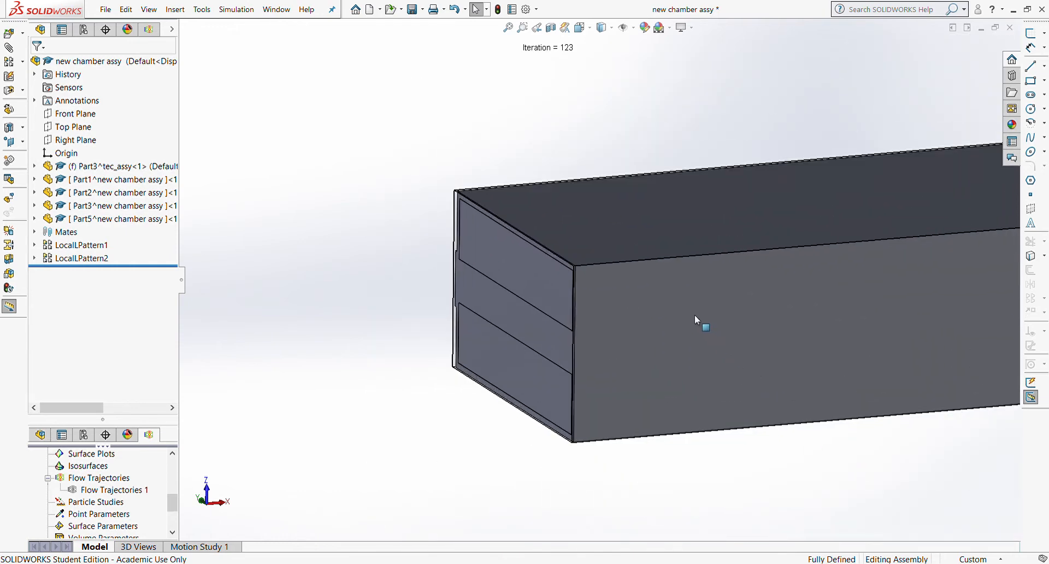
Hide the upper end lid Part3 to look through the opening into the chamber.
{"action": "left_click", "coordinate": [427, 222]}
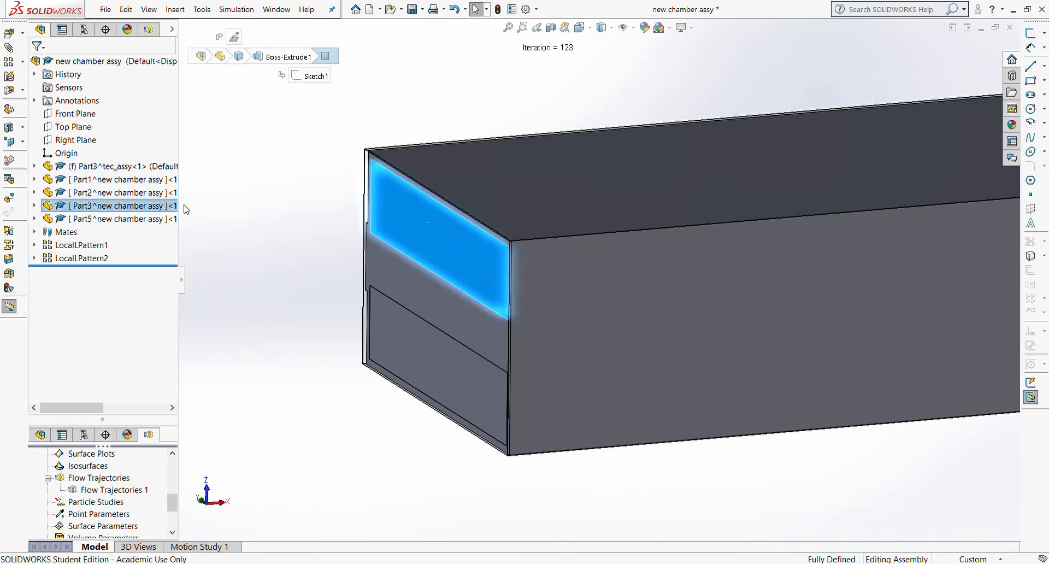
{"action": "left_click", "coordinate": [221, 170]}
{"action": "middle_click_drag", "start_coordinate": [376, 253], "coordinate": [311, 209]}
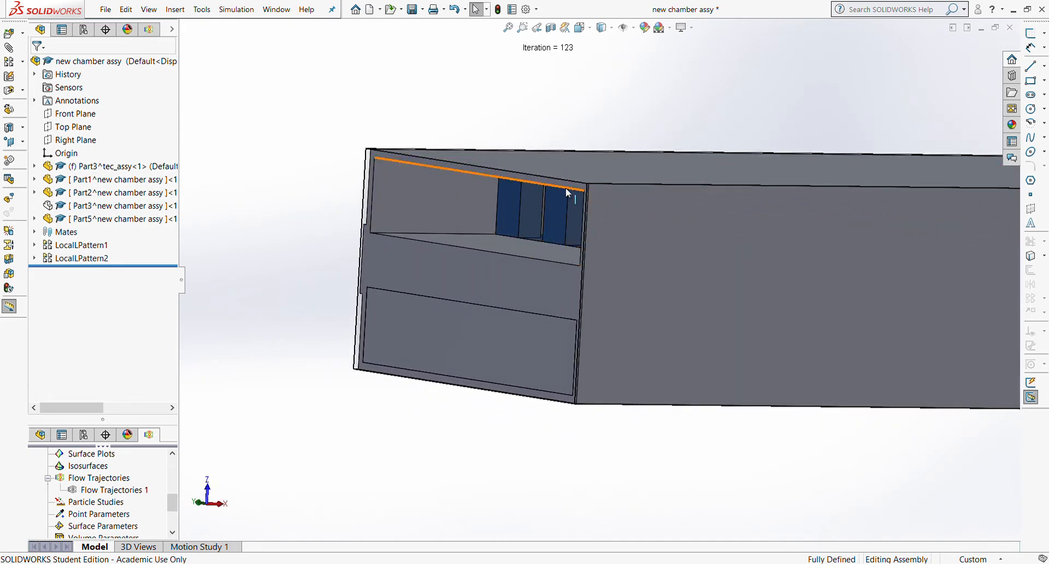
Hide the lower end lid Part5 and look through both end openings at the finned modules inside the chamber.
{"action": "left_click", "coordinate": [427, 333]}
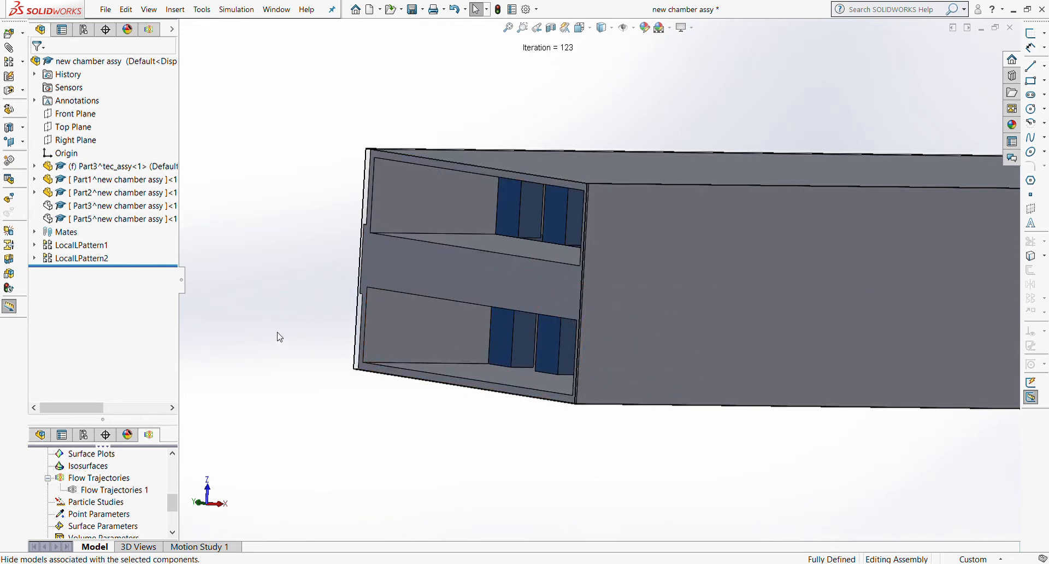
{"action": "scroll", "coordinate": [633, 277], "scroll_direction": "up", "scroll_amount": 4}
{"action": "scroll", "coordinate": [768, 304], "scroll_direction": "up", "scroll_amount": 5}
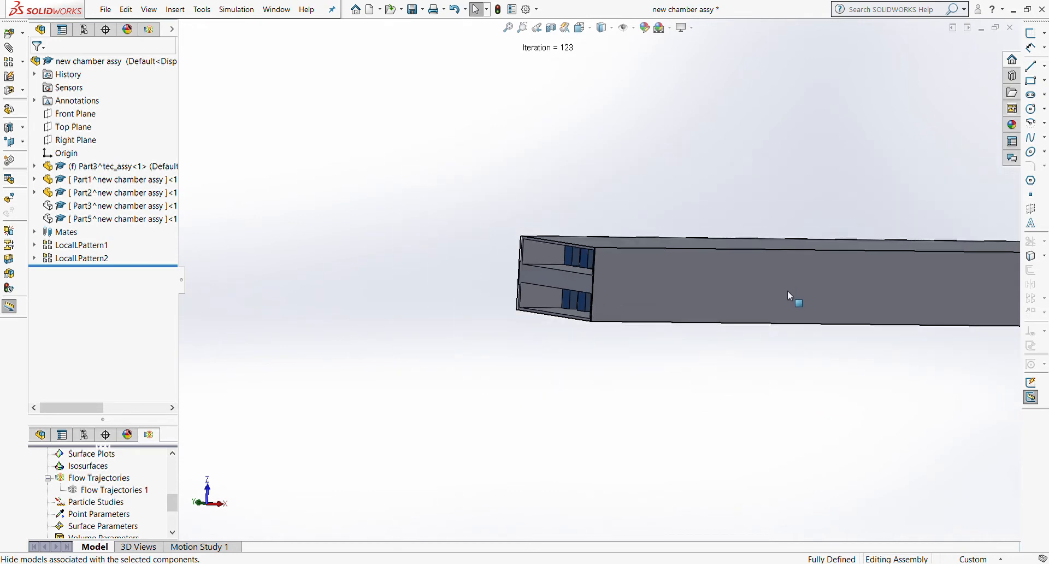
{"action": "scroll", "coordinate": [805, 296], "scroll_direction": "down", "scroll_amount": 3}
{"action": "middle_click_drag", "start_coordinate": [781, 277], "coordinate": [733, 344]}
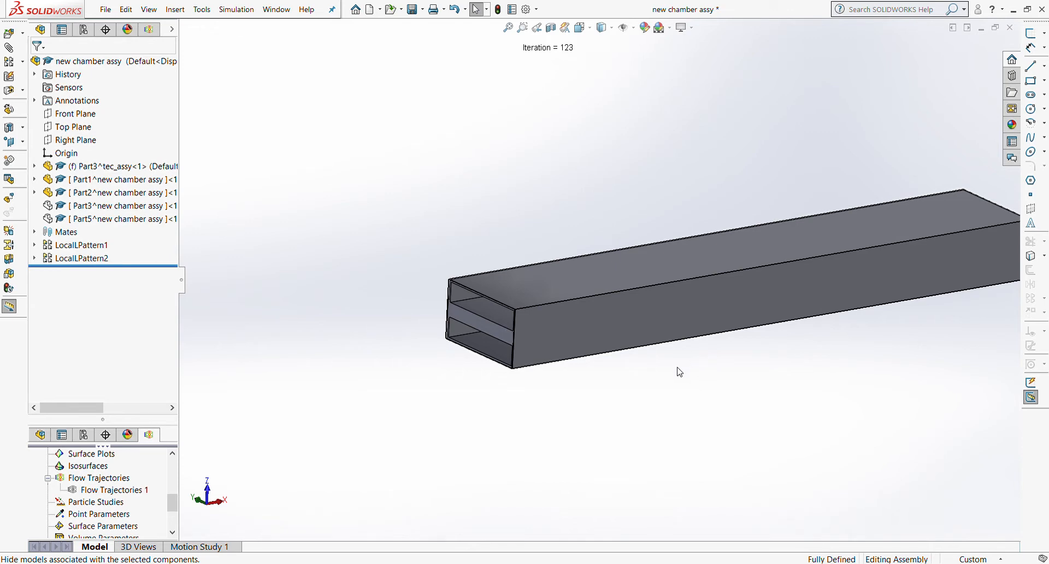
{"action": "scroll", "coordinate": [576, 351], "scroll_direction": "down", "scroll_amount": 5}
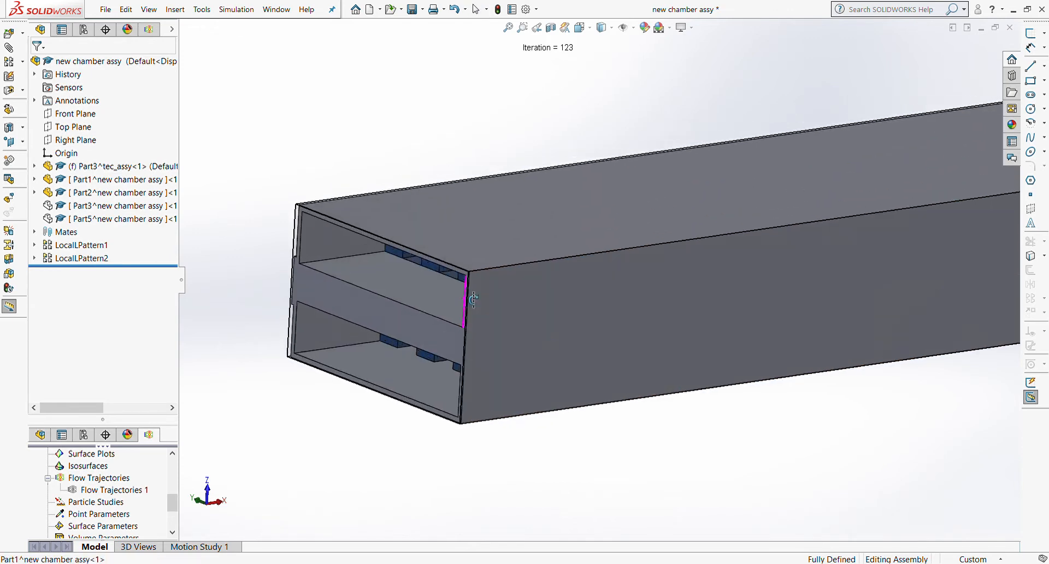
{"action": "middle_click_drag", "start_coordinate": [473, 298], "coordinate": [349, 276]}
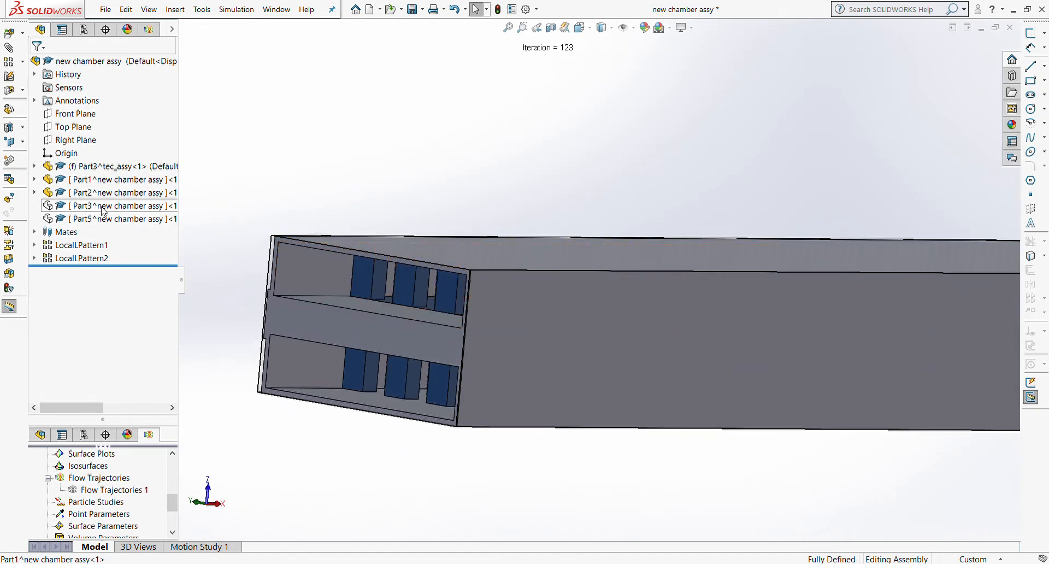
Show the upper end lid Part3 and the lower end lid Part5 again to close the chamber's openings.
{"action": "left_click", "coordinate": [120, 211]}
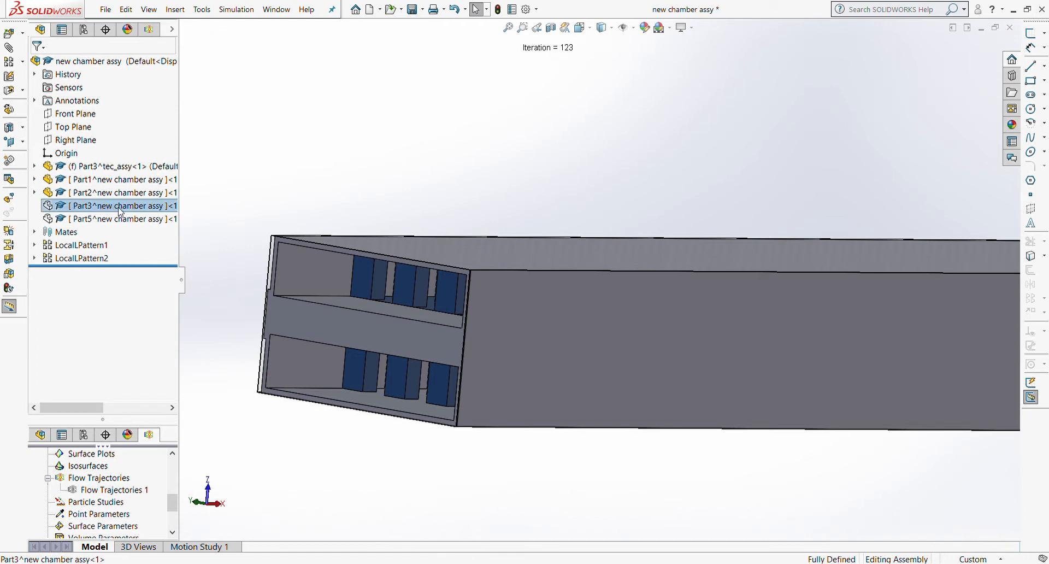
{"action": "left_click", "coordinate": [163, 183]}
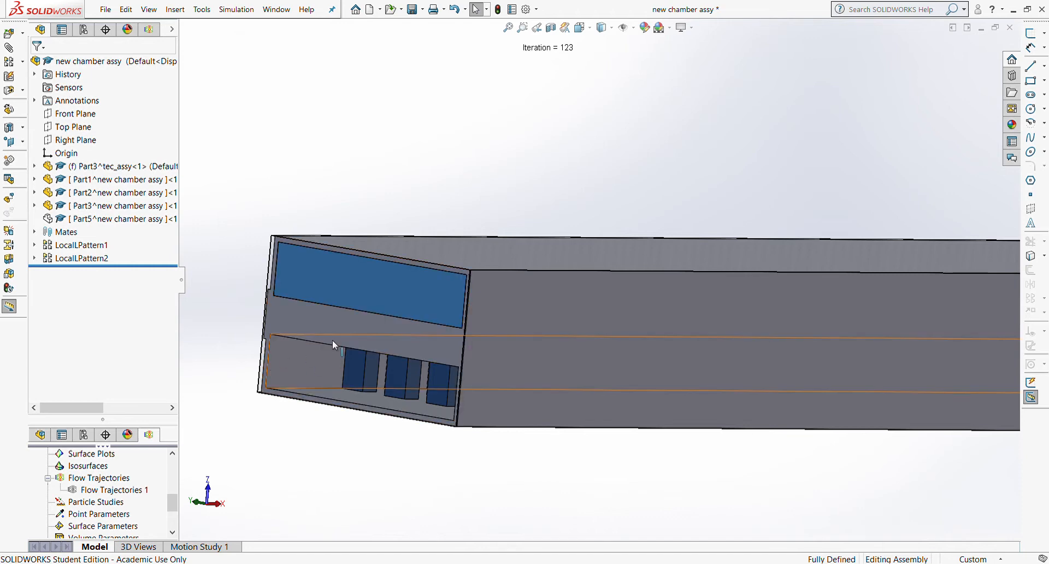
{"action": "scroll", "coordinate": [481, 344], "scroll_direction": "down", "scroll_amount": 2}
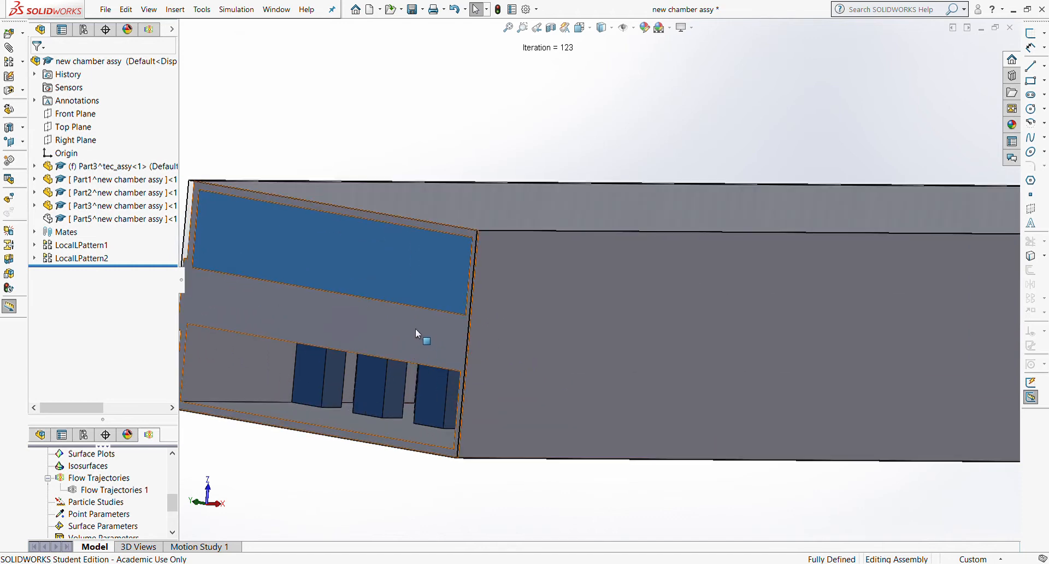
{"action": "scroll", "coordinate": [425, 320], "scroll_direction": "up", "scroll_amount": 1}
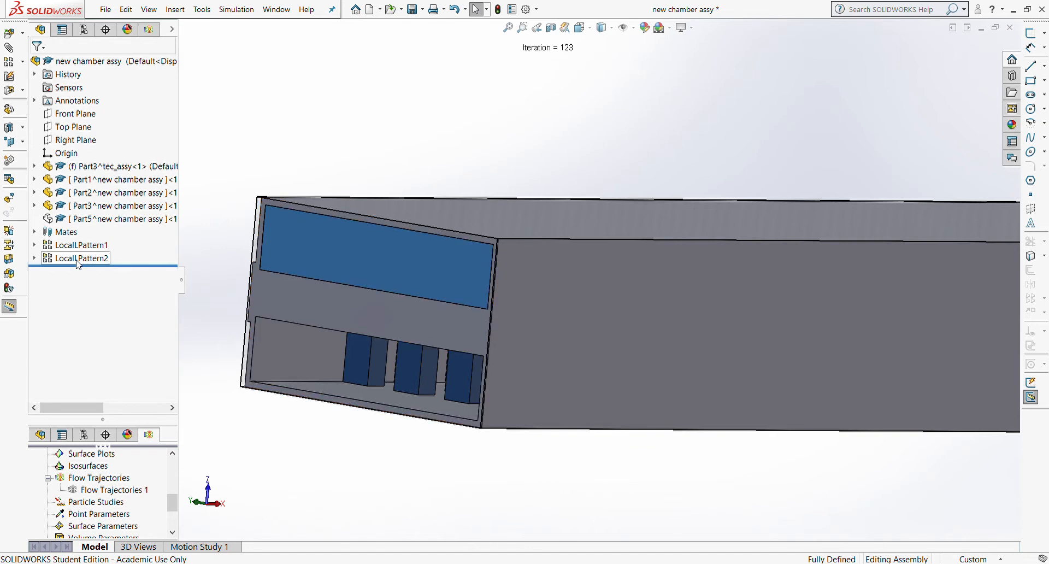
{"action": "left_click", "coordinate": [109, 218]}
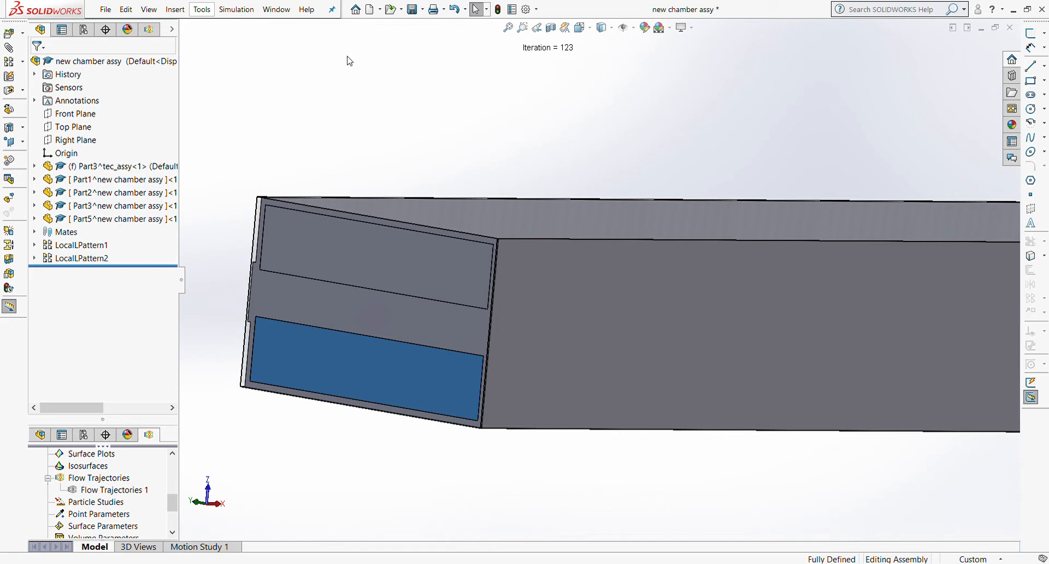
Hide the chamber housing Part1 to view the two end lids and the finned modules behind them.
{"action": "left_click", "coordinate": [404, 143]}
{"action": "left_click", "coordinate": [522, 264]}
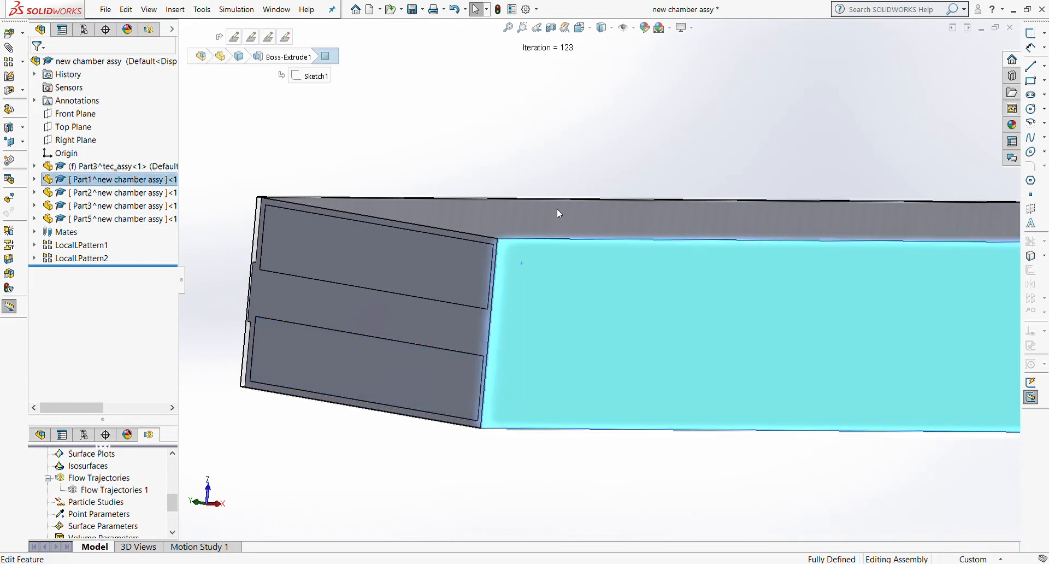
{"action": "key", "text": "Tab"}
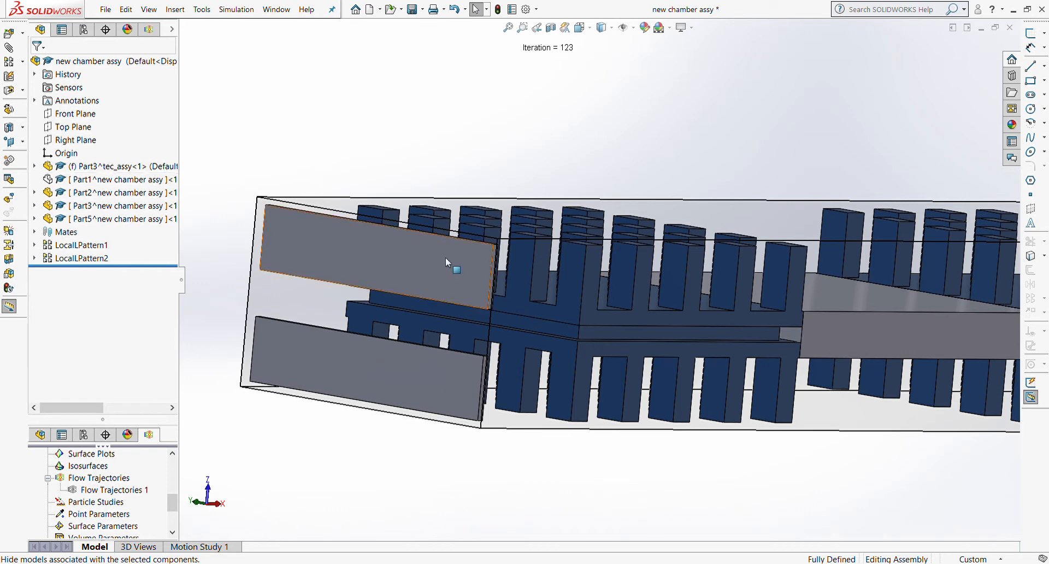
Show the chamber housing Part1 again and bring the whole closed chamber into view.
{"action": "left_click", "coordinate": [123, 183]}
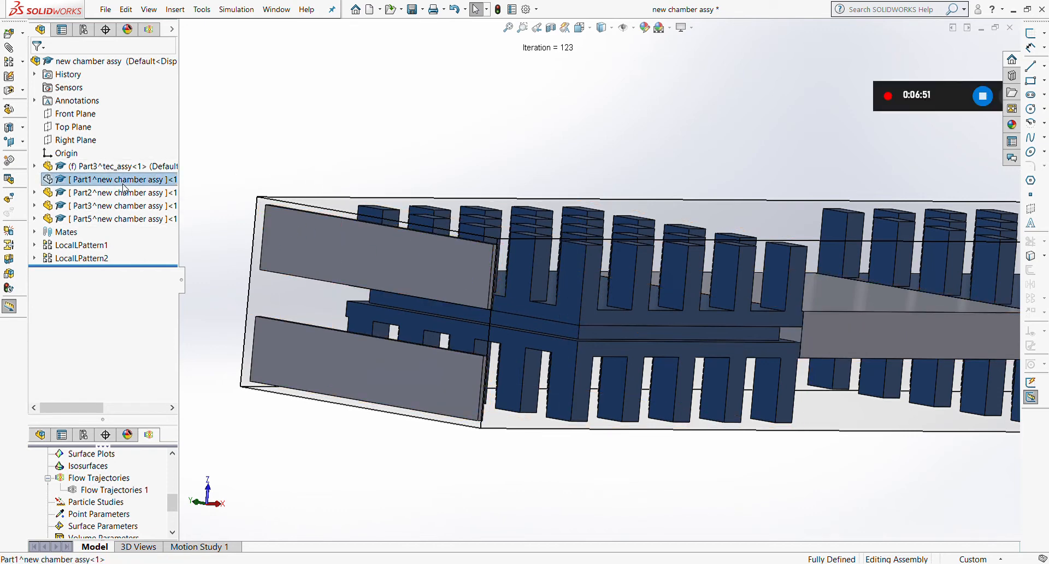
{"action": "left_click", "coordinate": [183, 155]}
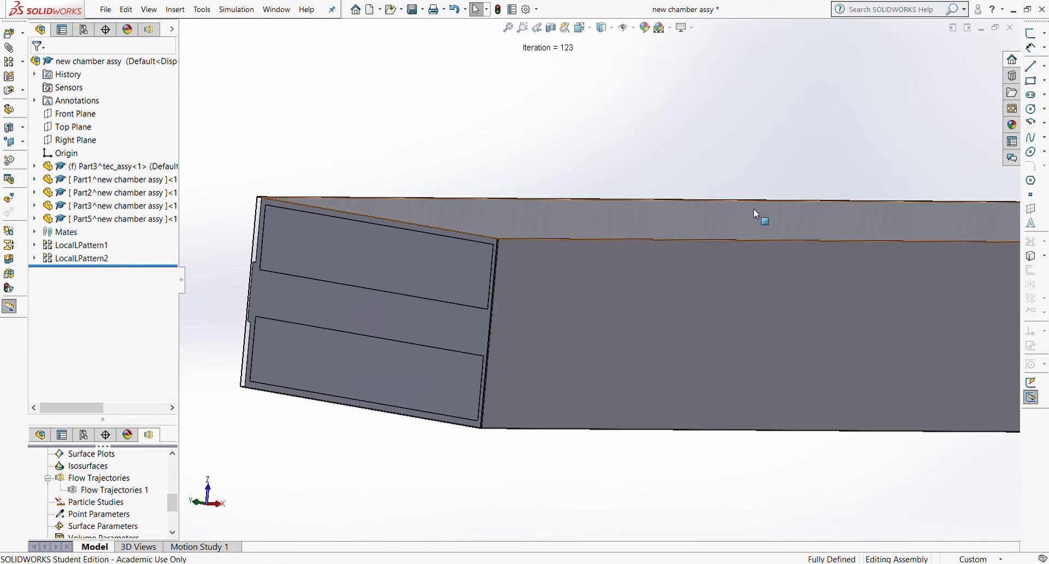
{"action": "scroll", "coordinate": [860, 243], "scroll_direction": "up", "scroll_amount": 2}
{"action": "scroll", "coordinate": [874, 257], "scroll_direction": "up", "scroll_amount": 4}
{"action": "scroll", "coordinate": [890, 273], "scroll_direction": "down", "scroll_amount": 4}
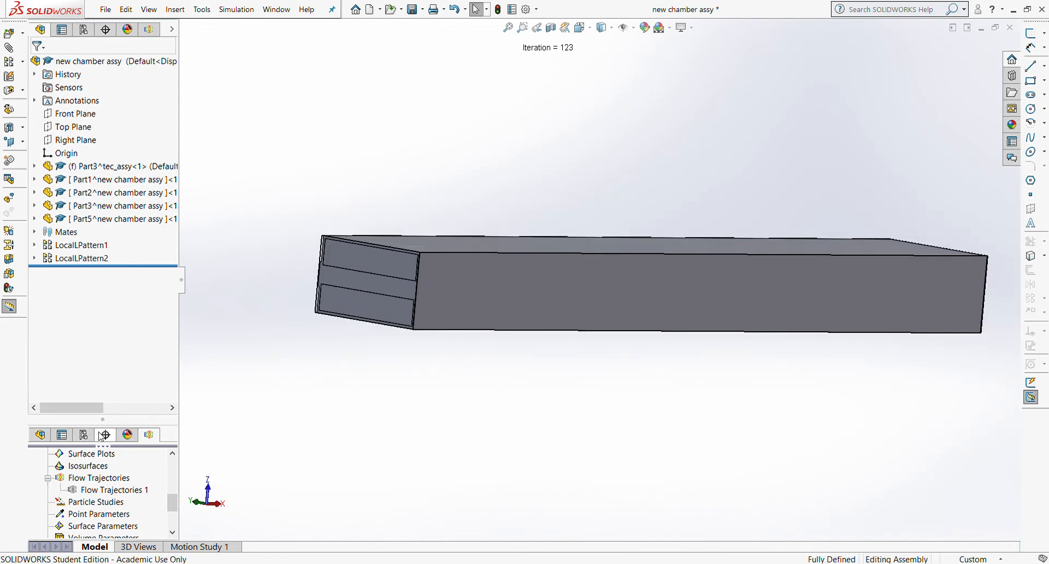
Enlarge the Sterilizer flow study tree, display the Flow Trajectories 1 result and view it from several angles.
{"action": "left_click_drag", "start_coordinate": [109, 429], "coordinate": [120, 117]}
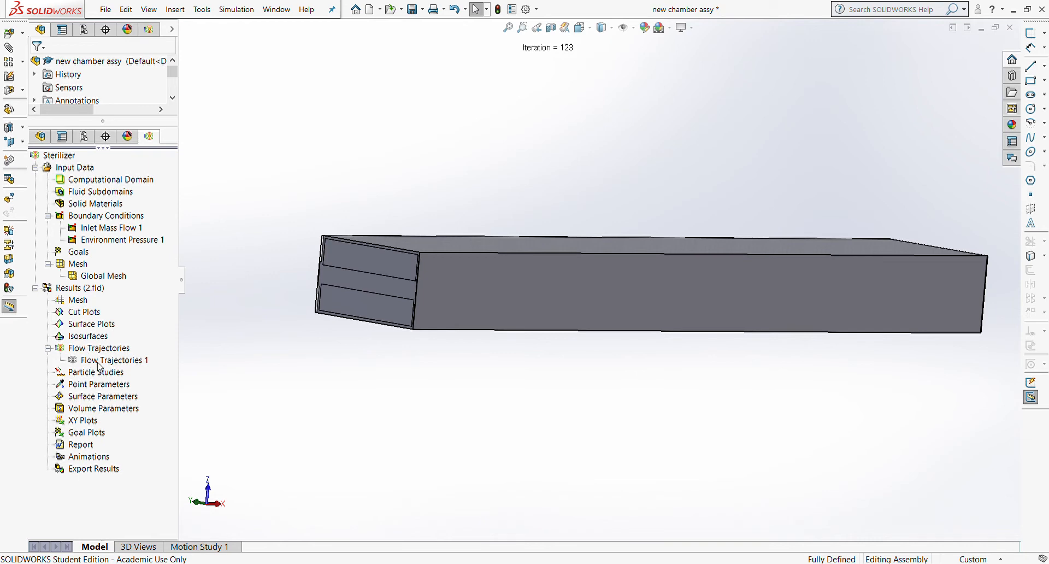
{"action": "left_click", "coordinate": [98, 362]}
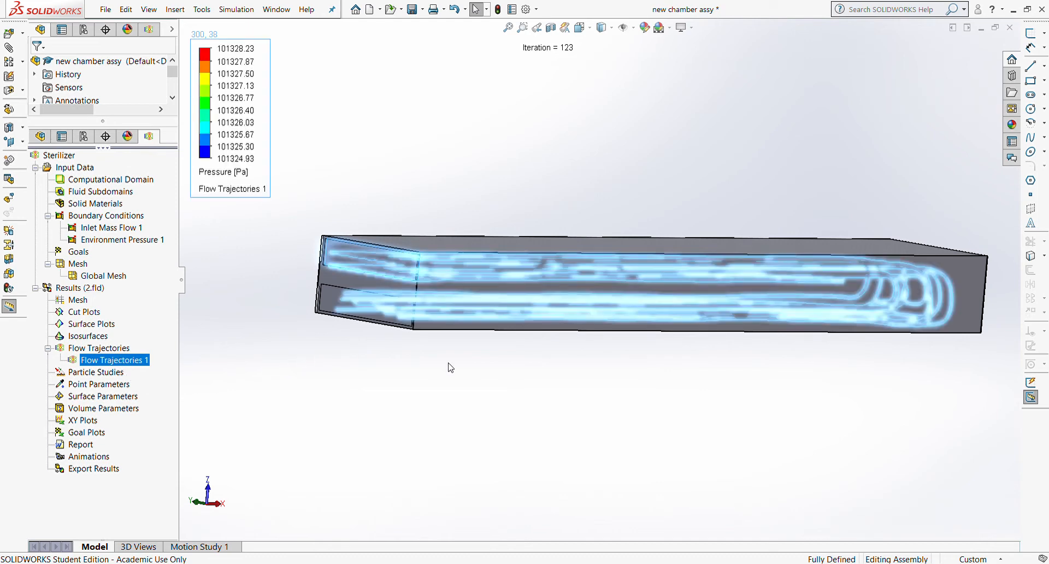
{"action": "middle_click_drag", "start_coordinate": [493, 365], "coordinate": [468, 387]}
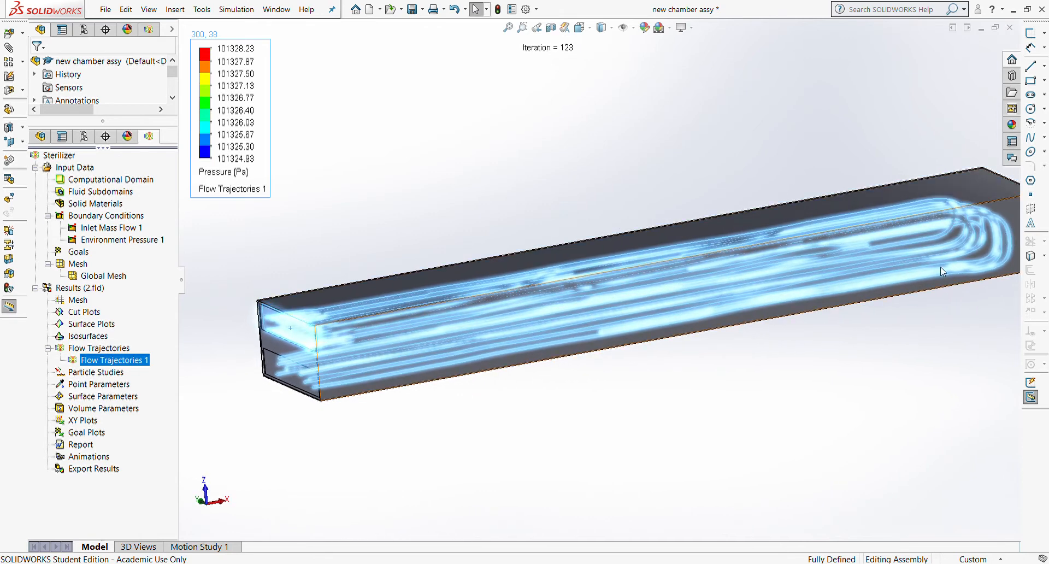
{"action": "scroll", "coordinate": [892, 313], "scroll_direction": "up", "scroll_amount": 2}
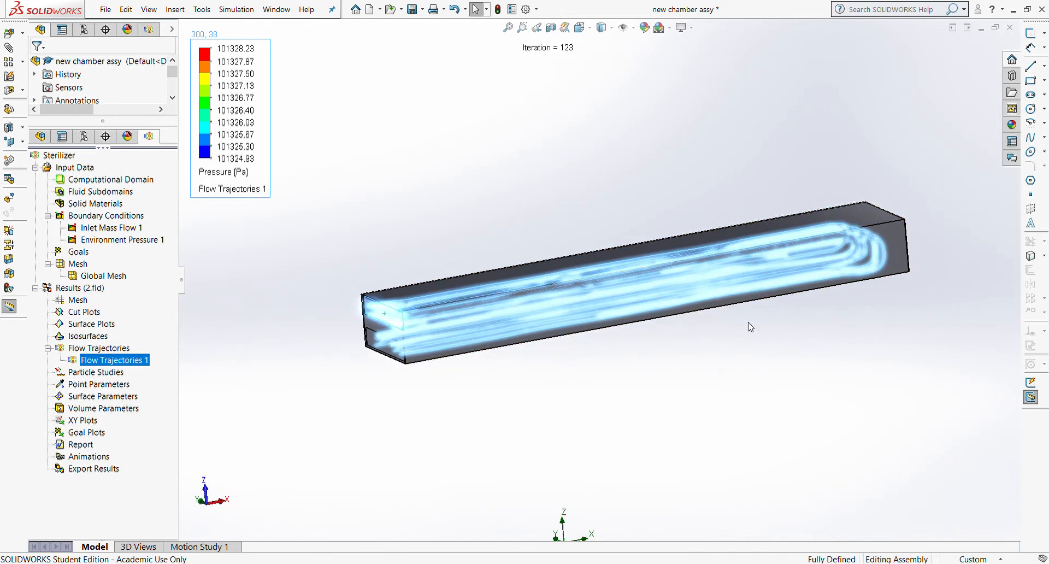
{"action": "middle_click_drag", "start_coordinate": [749, 326], "coordinate": [710, 309]}
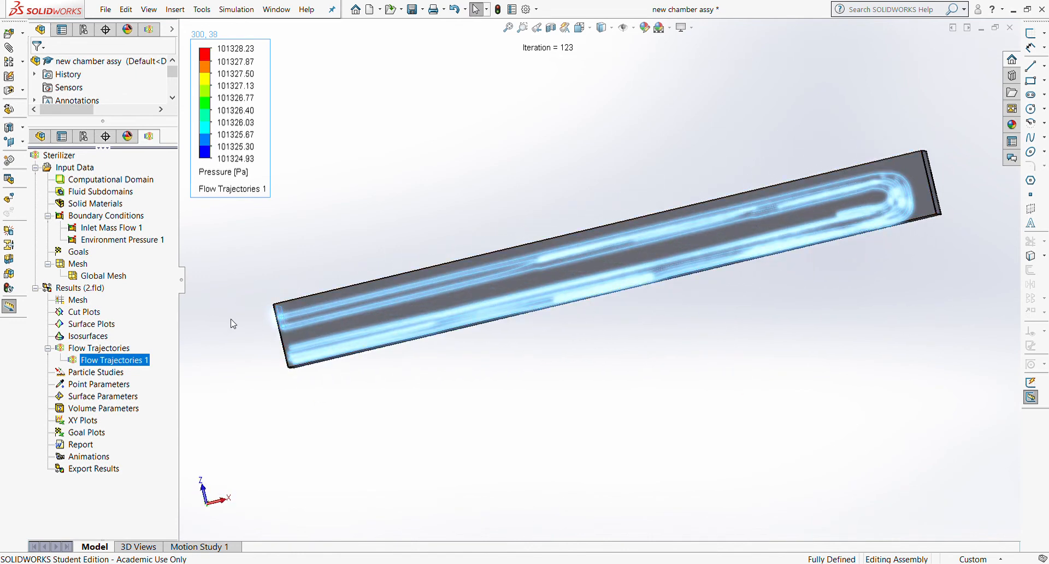
{"action": "middle_click_drag", "start_coordinate": [230, 320], "coordinate": [254, 326]}
{"action": "key", "text": "Escape"}
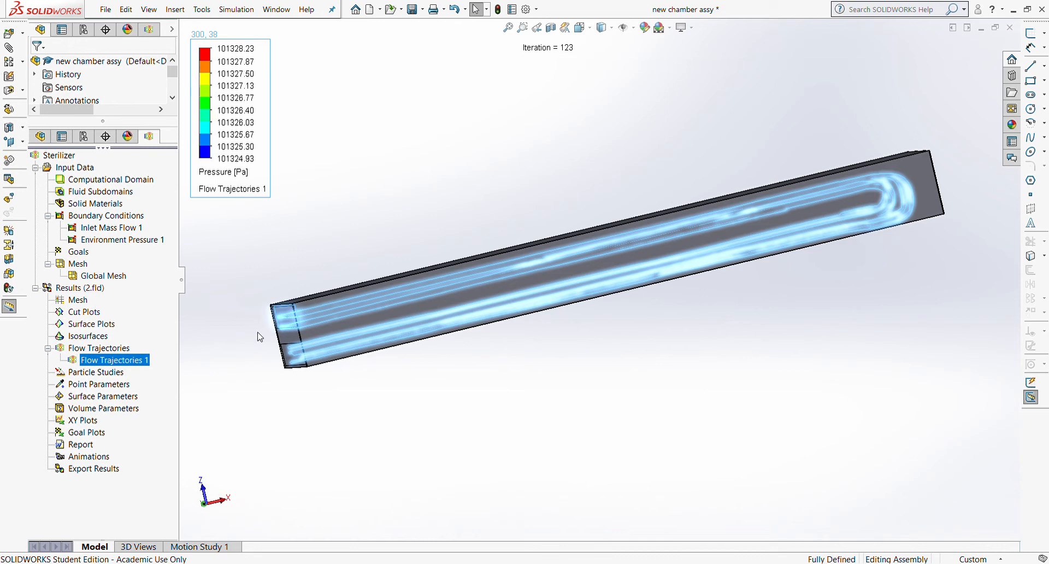
{"action": "left_click", "coordinate": [286, 320]}
{"action": "middle_click_drag", "start_coordinate": [356, 391], "coordinate": [361, 423]}
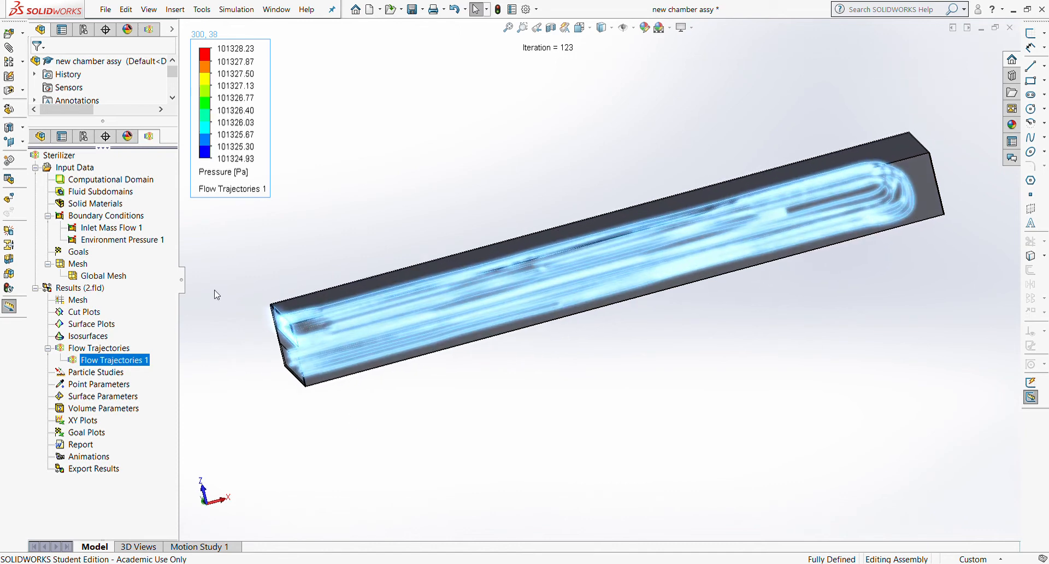
Clear the highlight on the trajectories and hide the chamber housing Part1 to expose the pressure-coloured flow lines.
{"action": "left_click", "coordinate": [935, 202]}
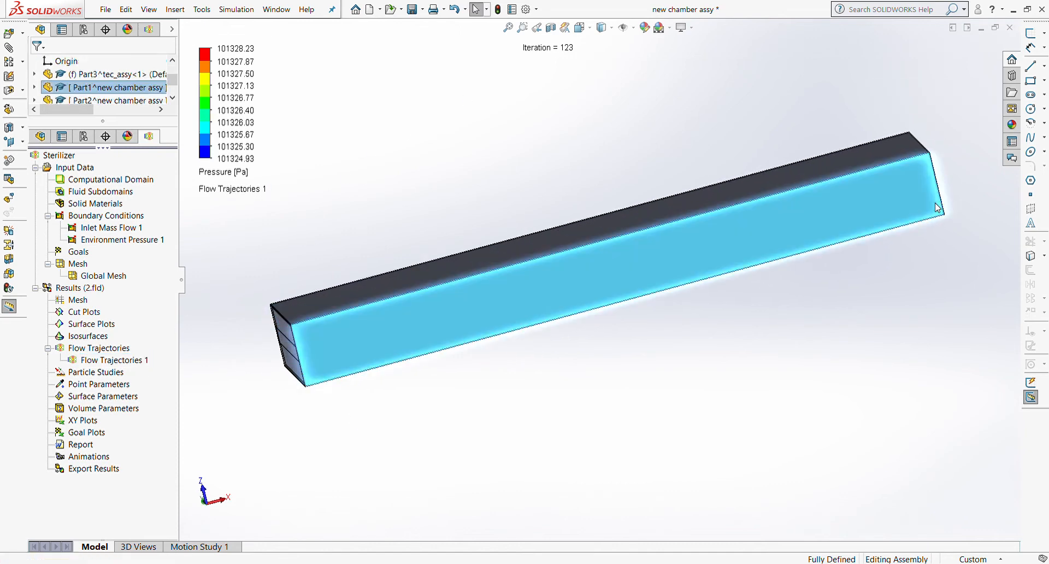
{"action": "left_click", "coordinate": [781, 314]}
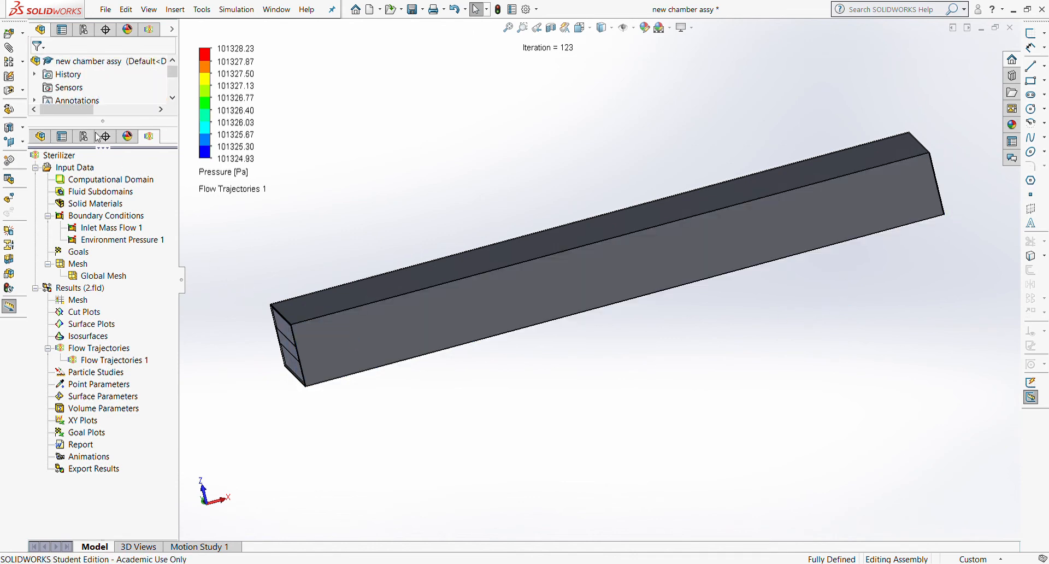
{"action": "left_click_drag", "start_coordinate": [113, 125], "coordinate": [113, 217]}
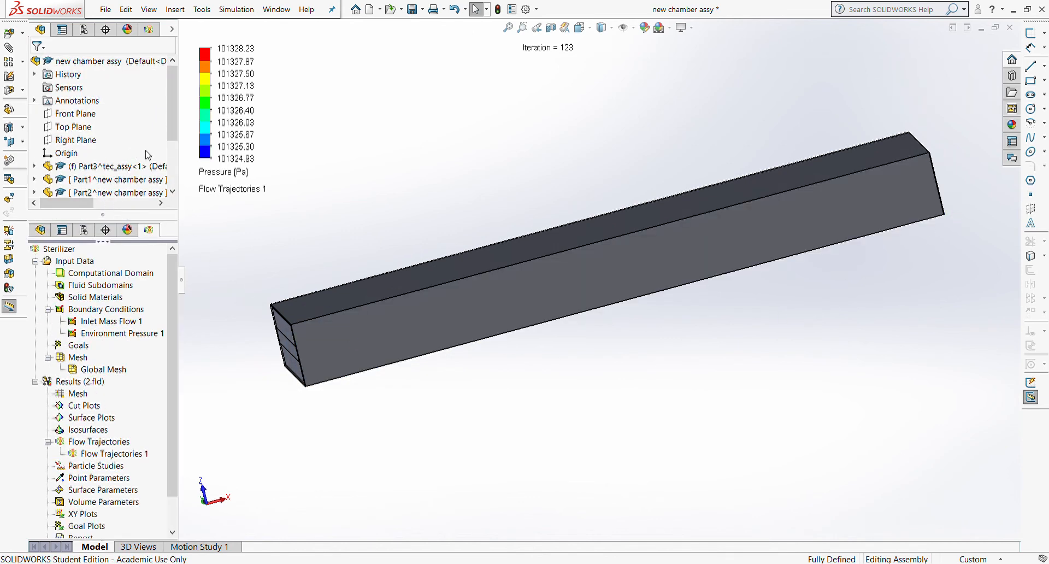
{"action": "left_click", "coordinate": [111, 183]}
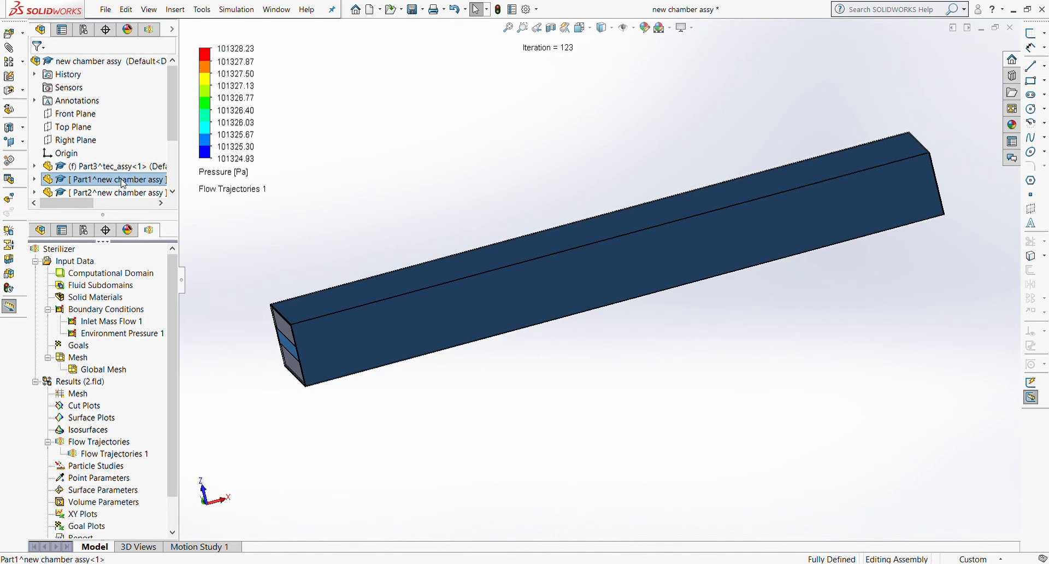
{"action": "left_click", "coordinate": [182, 148]}
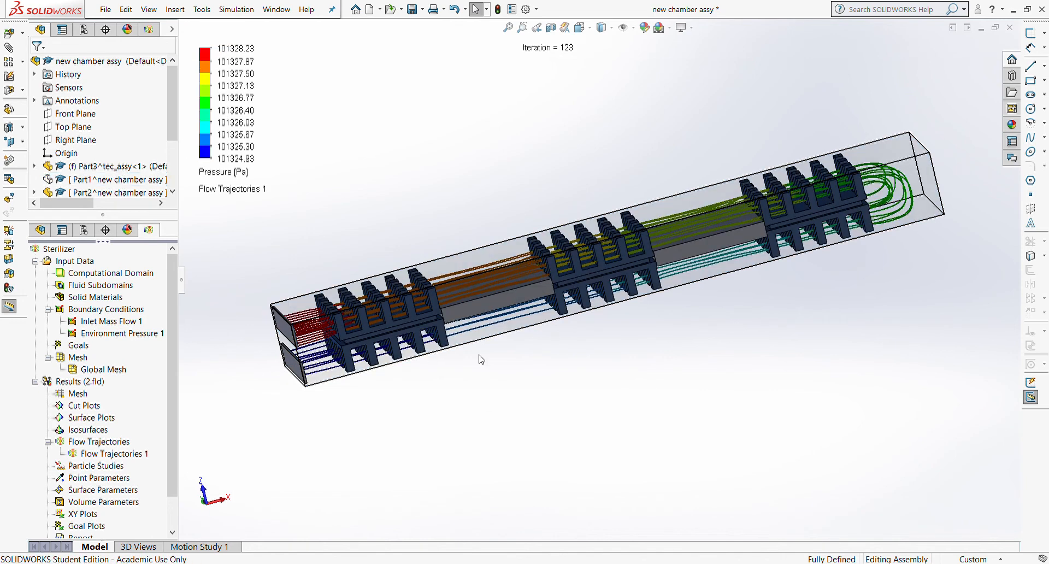
Examine the flow trajectories between the two end lids and the fins of the first heat-sink module.
{"action": "scroll", "coordinate": [428, 332], "scroll_direction": "down", "scroll_amount": 3}
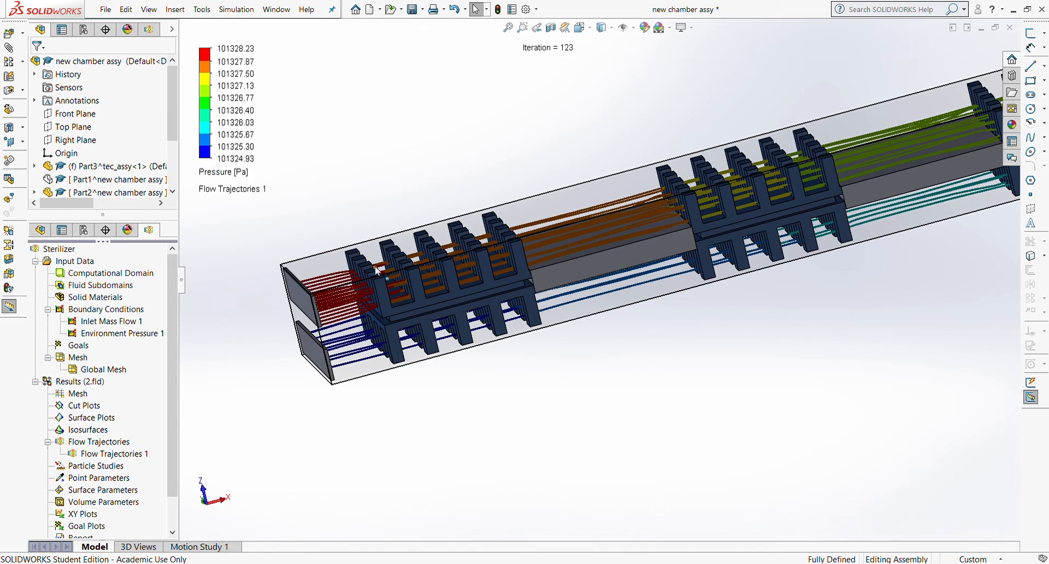
{"action": "scroll", "coordinate": [466, 262], "scroll_direction": "down", "scroll_amount": 1}
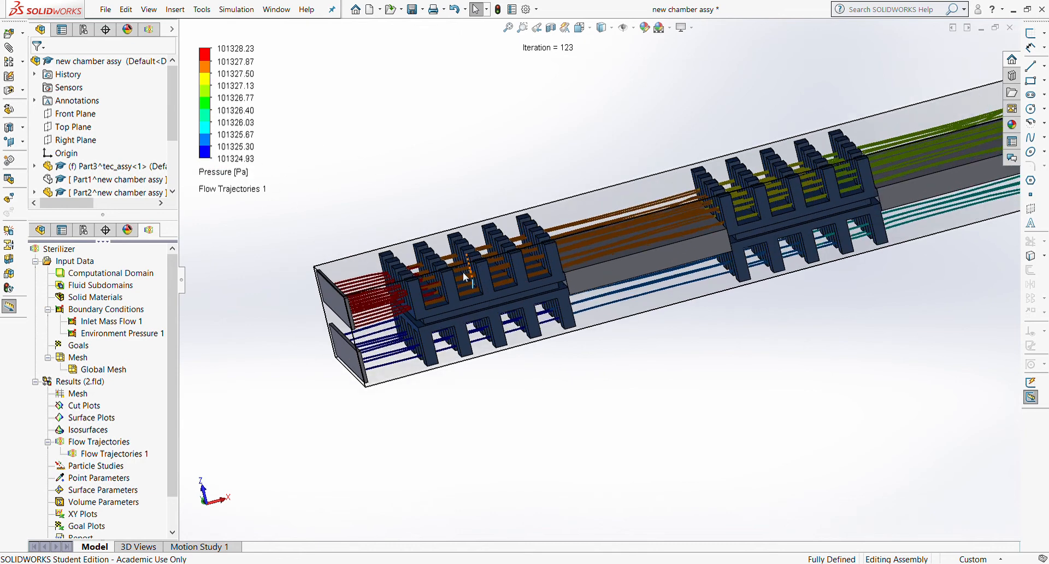
{"action": "middle_click_drag", "start_coordinate": [517, 372], "coordinate": [650, 307]}
{"action": "scroll", "coordinate": [416, 343], "scroll_direction": "down", "scroll_amount": 5}
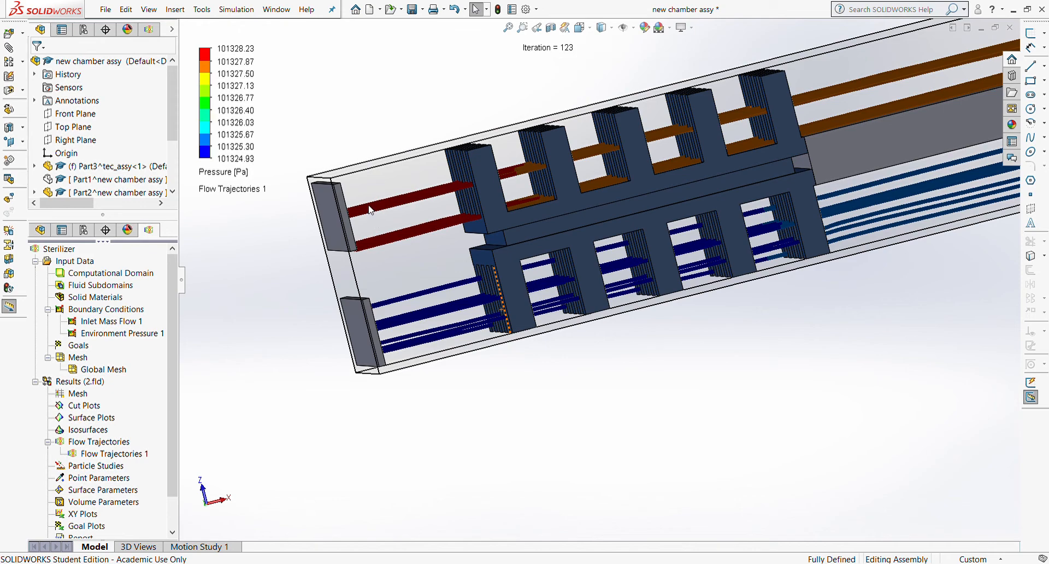
{"action": "middle_click_drag", "start_coordinate": [354, 236], "coordinate": [508, 206]}
{"action": "scroll", "coordinate": [579, 216], "scroll_direction": "up", "scroll_amount": 2}
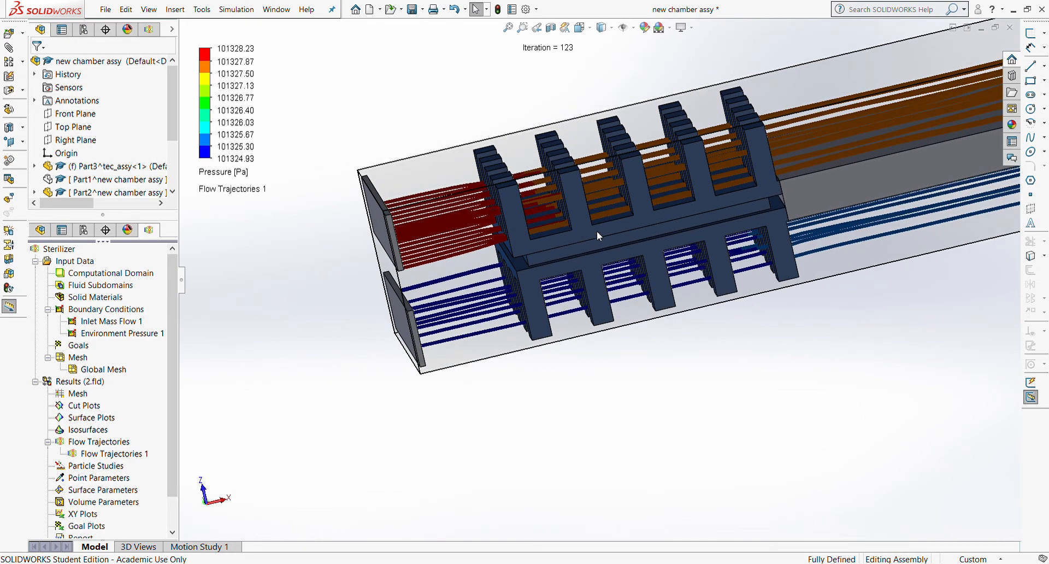
{"action": "scroll", "coordinate": [356, 112], "scroll_direction": "down", "scroll_amount": 2}
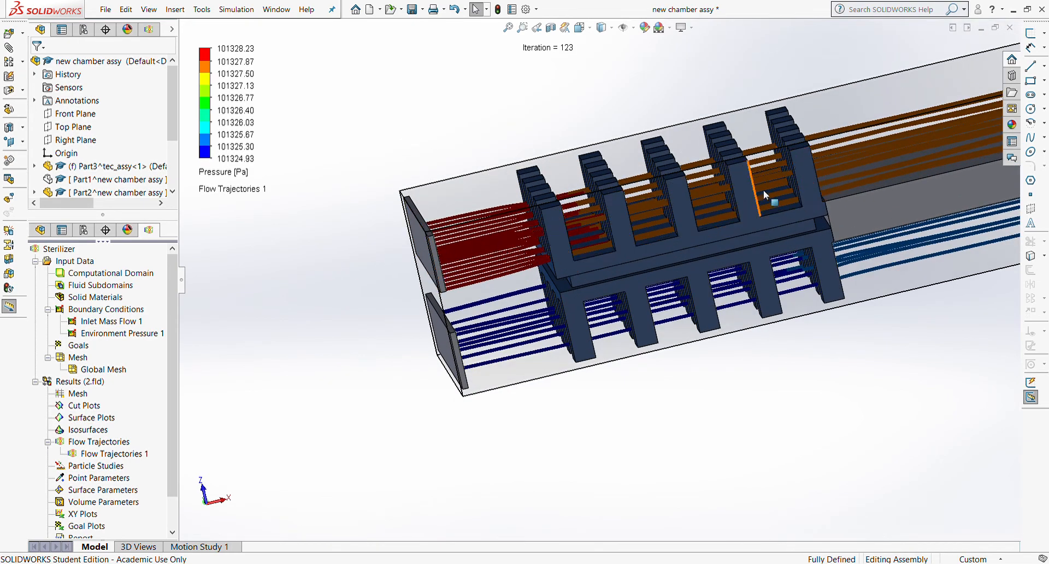
Examine the flow trajectories along the remaining modules, around the far-end turn and over the spacer block near the lids.
{"action": "scroll", "coordinate": [907, 181], "scroll_direction": "up", "scroll_amount": 6}
{"action": "scroll", "coordinate": [924, 233], "scroll_direction": "down", "scroll_amount": 5}
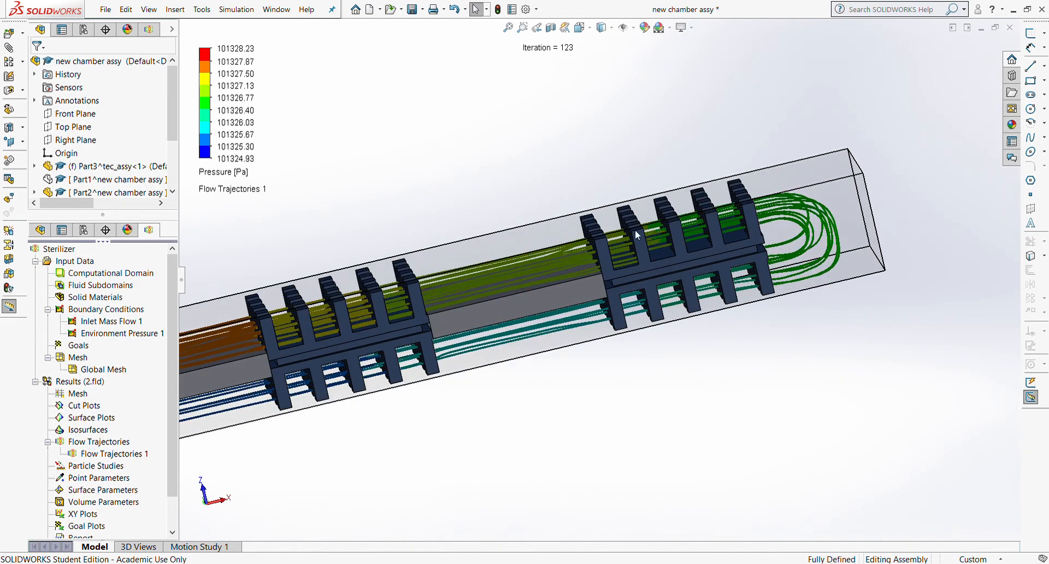
{"action": "scroll", "coordinate": [654, 305], "scroll_direction": "up", "scroll_amount": 4}
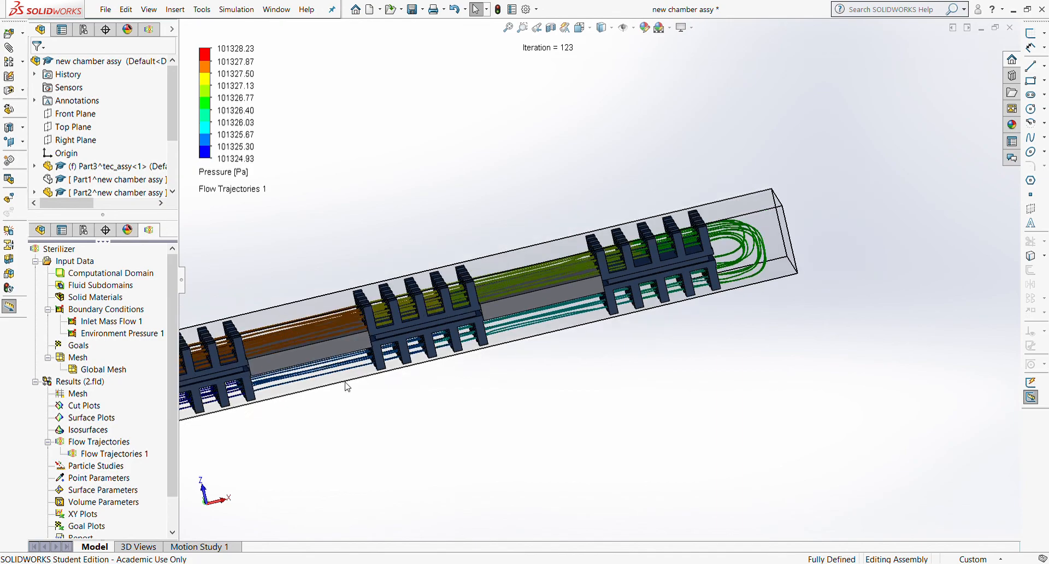
{"action": "scroll", "coordinate": [415, 327], "scroll_direction": "down", "scroll_amount": 5}
{"action": "middle_click_drag", "start_coordinate": [415, 327], "coordinate": [450, 400]}
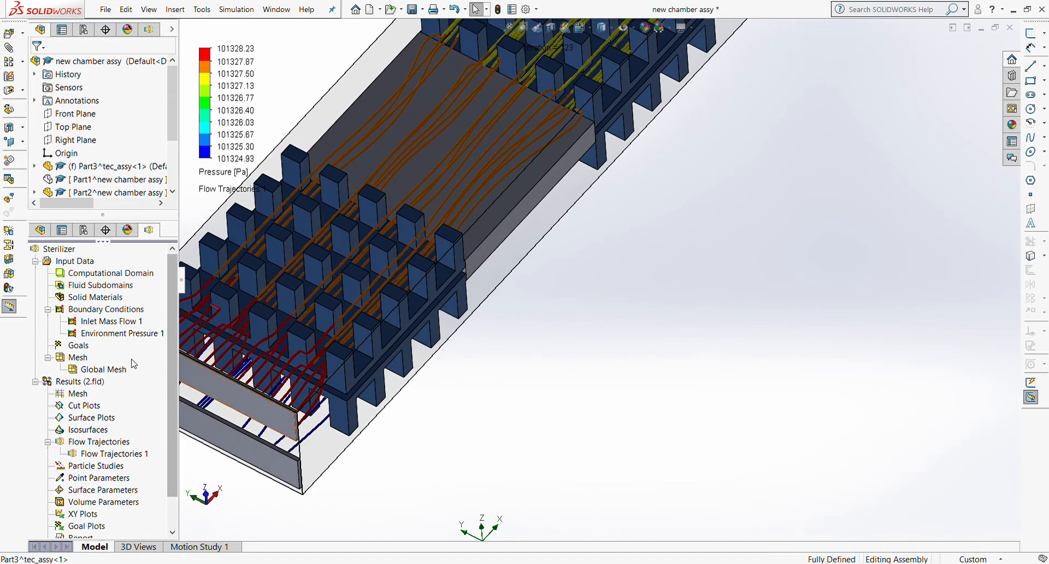
Edit Flow Trajectories 1 to raise the number of starting points above 20 and regenerate the pressure flow lines.
{"action": "left_click", "coordinate": [109, 454]}
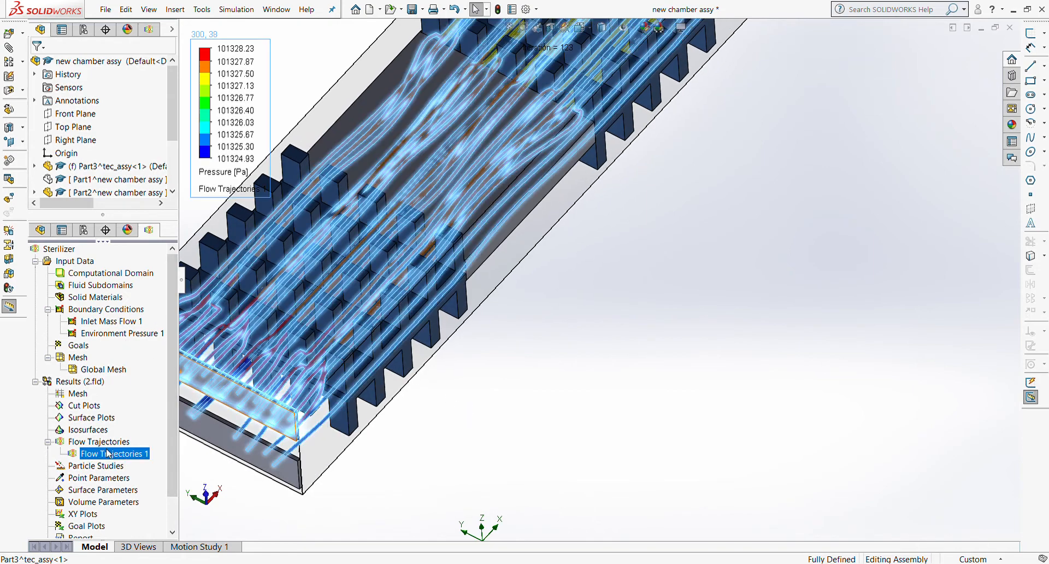
{"action": "double_click", "coordinate": [283, 280]}
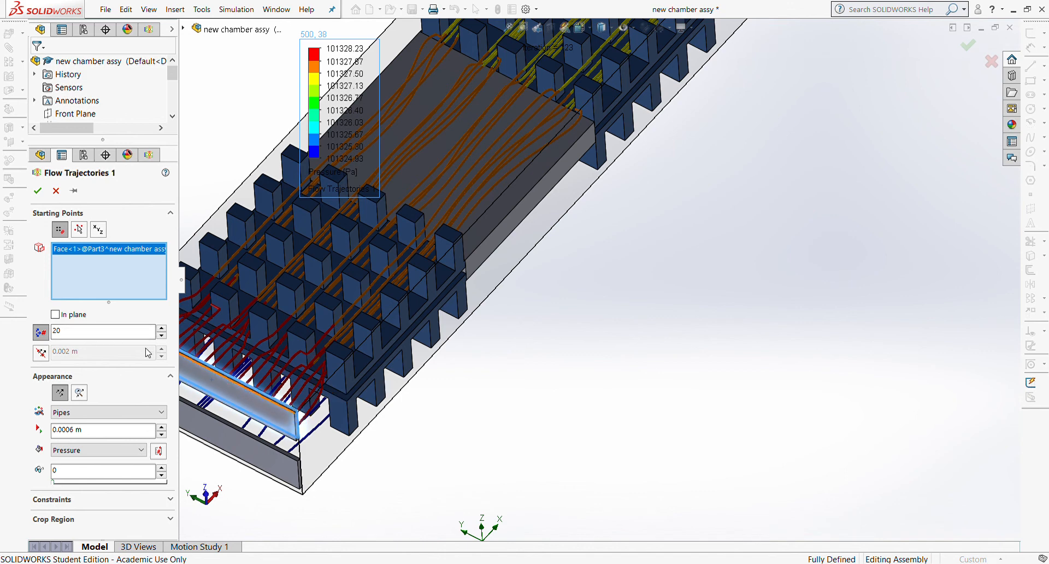
{"action": "left_click", "coordinate": [162, 329]}
{"action": "left_click", "coordinate": [162, 330]}
{"action": "left_click", "coordinate": [161, 329]}
{"action": "left_click", "coordinate": [162, 330]}
{"action": "left_click", "coordinate": [162, 329]}
{"action": "left_click", "coordinate": [162, 330]}
{"action": "left_click", "coordinate": [38, 190]}
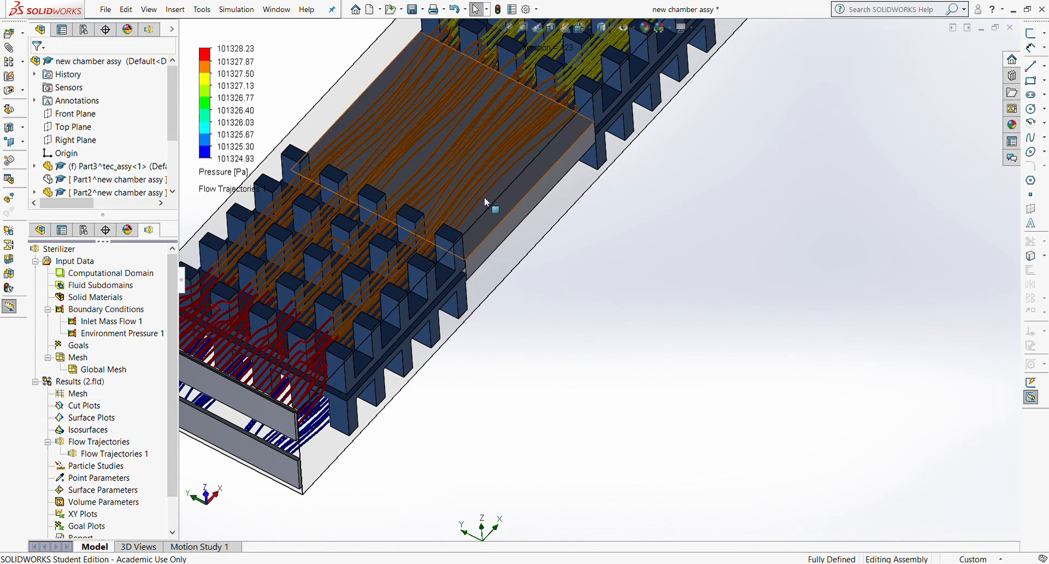
Examine the denser flow trajectories passing from the upper end lid between the fins of the first heat-sink module.
{"action": "middle_click_drag", "start_coordinate": [484, 196], "coordinate": [503, 180]}
{"action": "scroll", "coordinate": [361, 324], "scroll_direction": "down", "scroll_amount": 10}
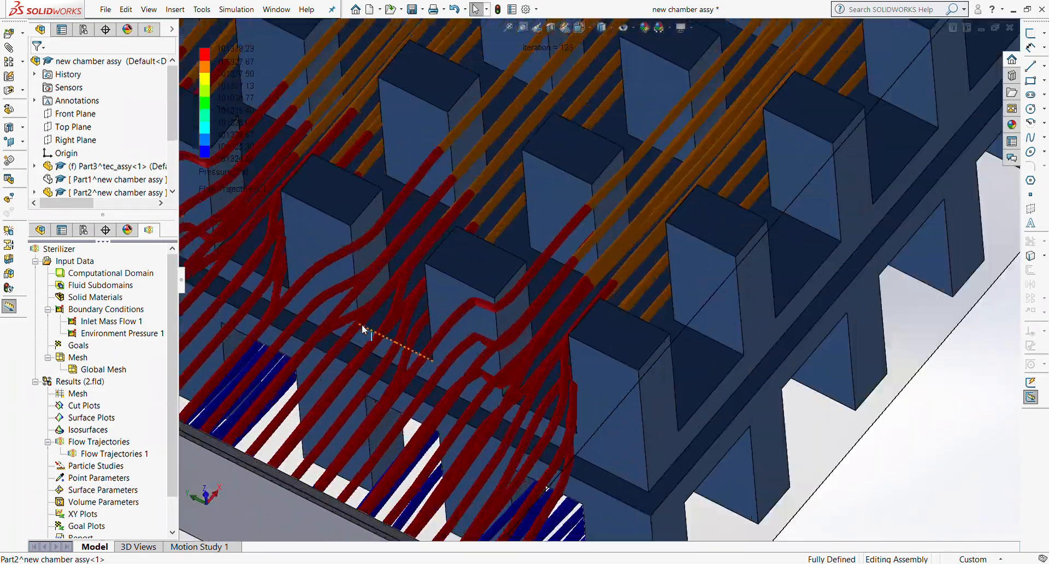
{"action": "middle_click_drag", "start_coordinate": [362, 324], "coordinate": [450, 339]}
{"action": "scroll", "coordinate": [365, 392], "scroll_direction": "up", "scroll_amount": 1}
{"action": "mouse_move", "coordinate": [365, 391]}
{"action": "middle_mouse_down"}
{"action": "mouse_move", "coordinate": [355, 416]}
{"action": "mouse_move", "coordinate": [384, 415]}
{"action": "mouse_move", "coordinate": [349, 401]}
{"action": "middle_mouse_up"}
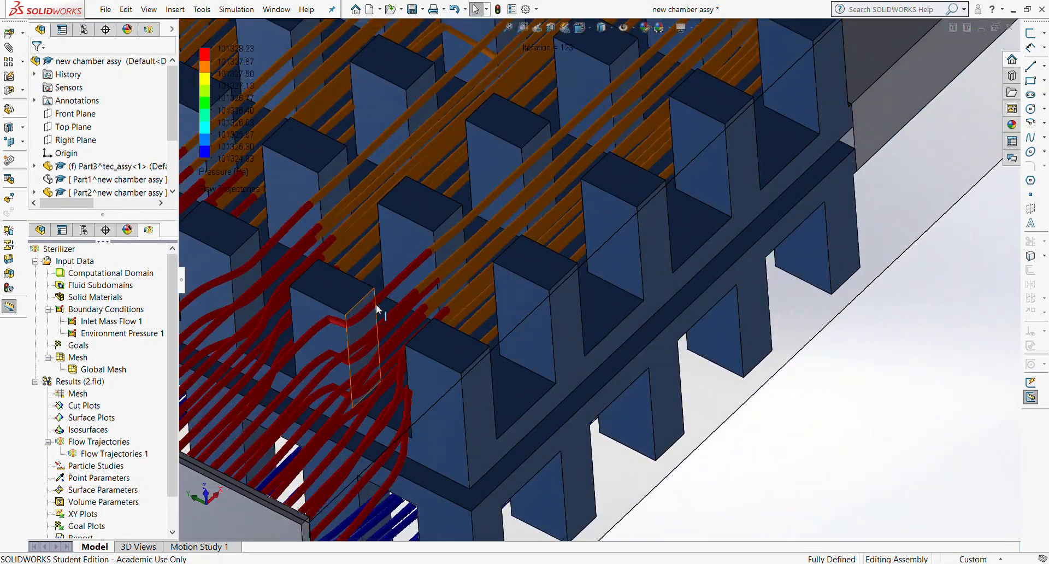
{"action": "scroll", "coordinate": [471, 211], "scroll_direction": "up", "scroll_amount": 4}
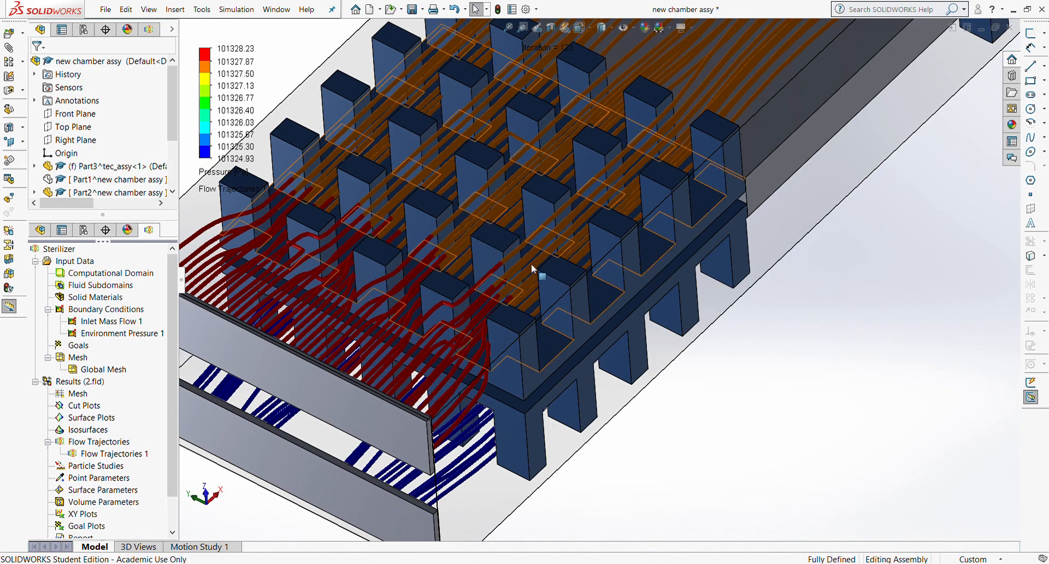
{"action": "middle_click_drag", "start_coordinate": [566, 250], "coordinate": [570, 235]}
{"action": "scroll", "coordinate": [570, 235], "scroll_direction": "up", "scroll_amount": 4}
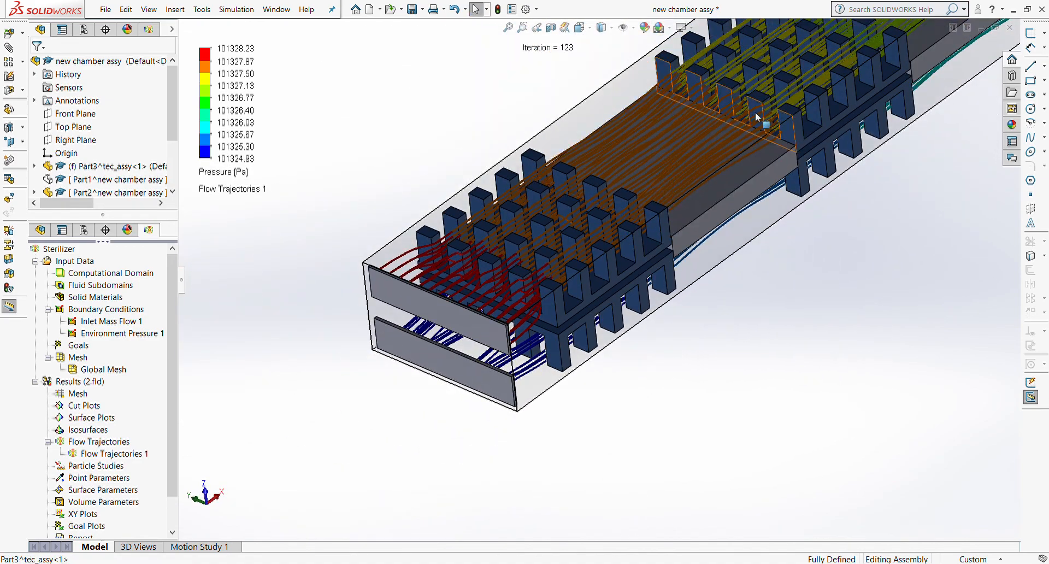
{"action": "middle_click_drag", "start_coordinate": [659, 202], "coordinate": [703, 275]}
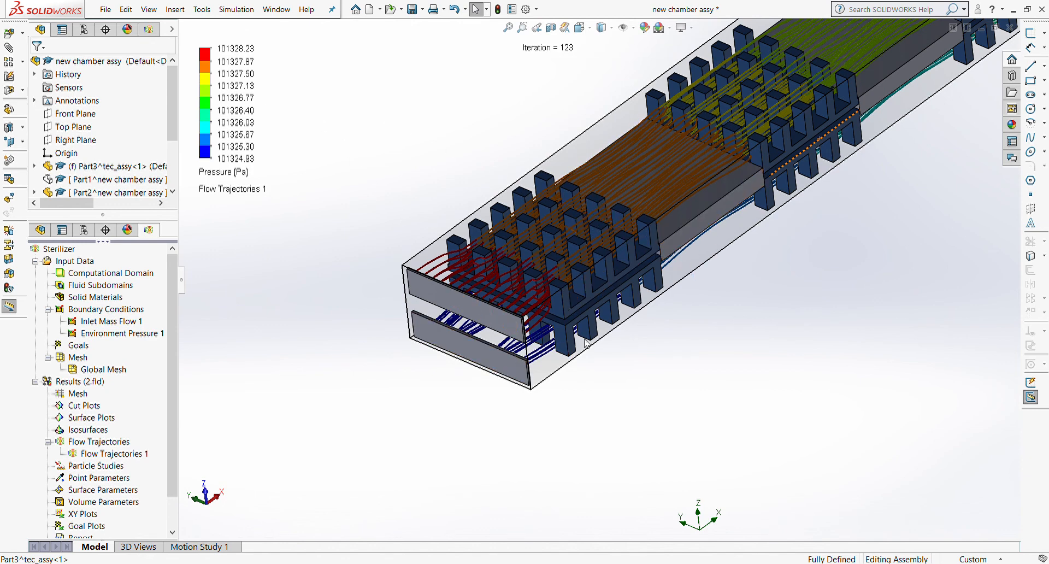
Examine the return flow under the first module near the lower lid and the trajectories along the whole chamber.
{"action": "scroll", "coordinate": [587, 353], "scroll_direction": "down", "scroll_amount": 10}
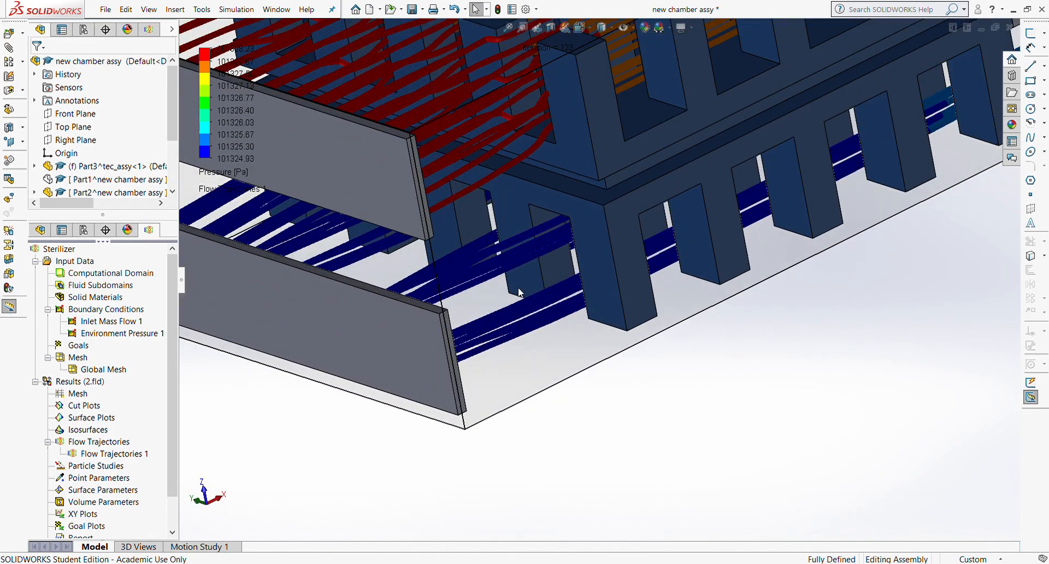
{"action": "scroll", "coordinate": [564, 104], "scroll_direction": "up", "scroll_amount": 1}
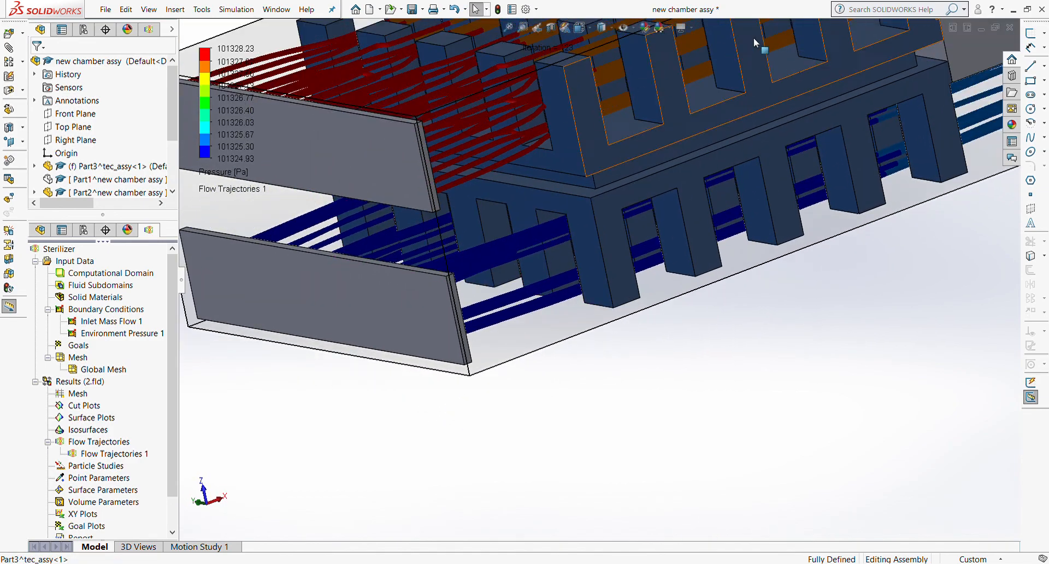
{"action": "scroll", "coordinate": [765, 84], "scroll_direction": "up", "scroll_amount": 5}
{"action": "scroll", "coordinate": [571, 264], "scroll_direction": "down", "scroll_amount": 6}
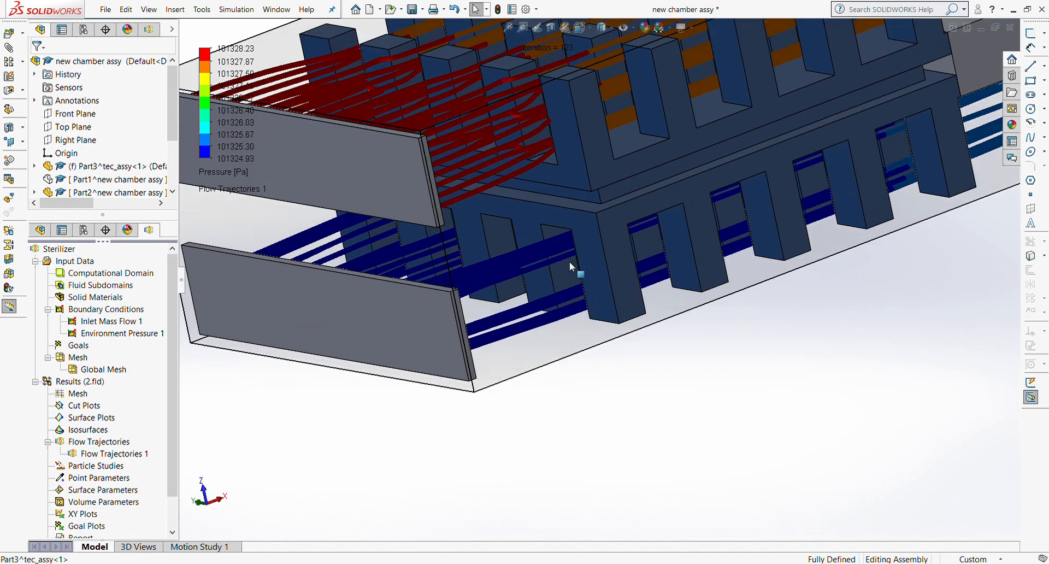
{"action": "middle_click_drag", "start_coordinate": [572, 277], "coordinate": [612, 268]}
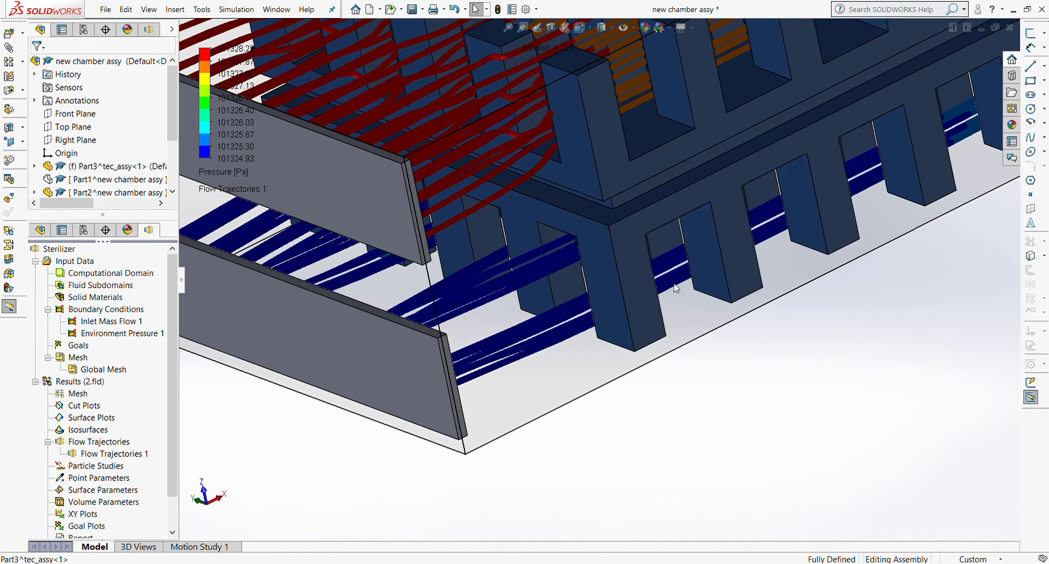
{"action": "scroll", "coordinate": [772, 266], "scroll_direction": "up", "scroll_amount": 10}
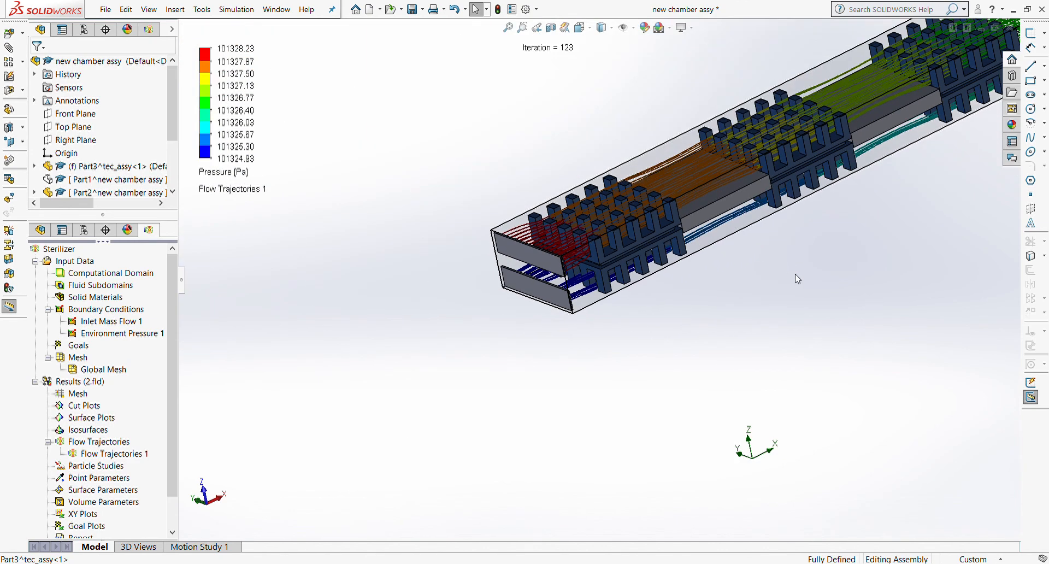
{"action": "scroll", "coordinate": [872, 164], "scroll_direction": "down", "scroll_amount": 5}
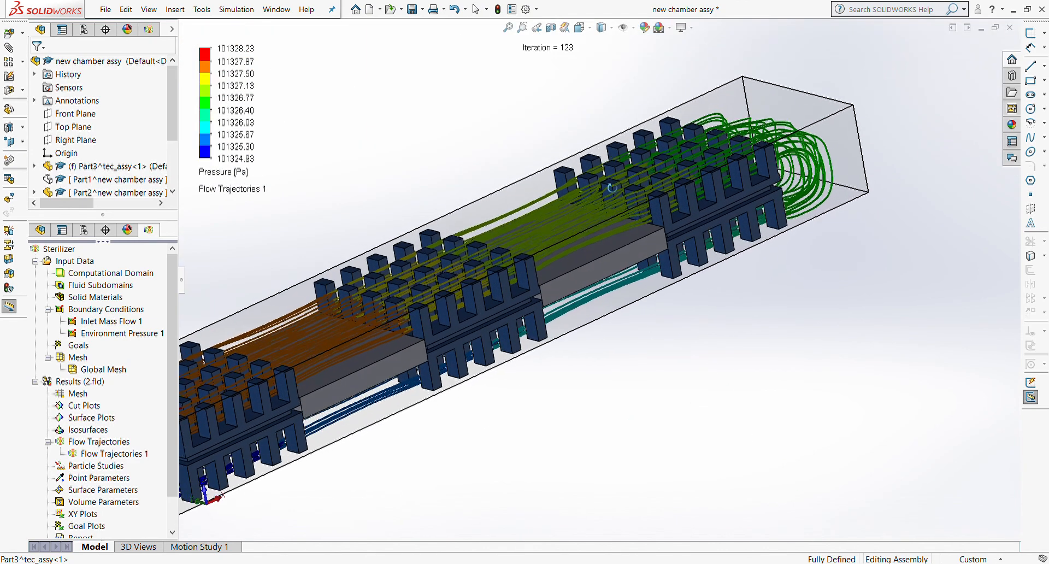
{"action": "scroll", "coordinate": [426, 267], "scroll_direction": "up", "scroll_amount": 3}
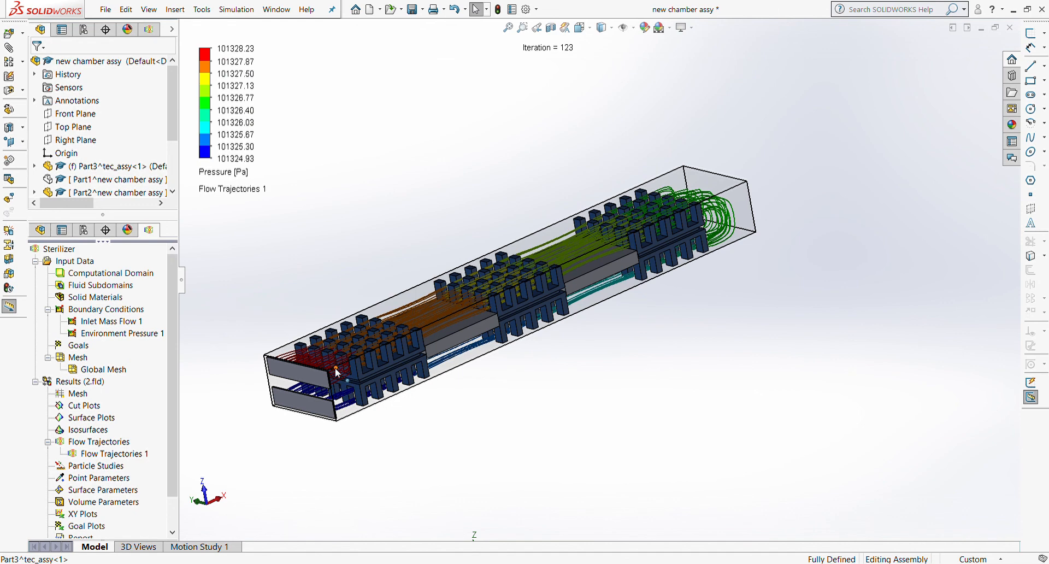